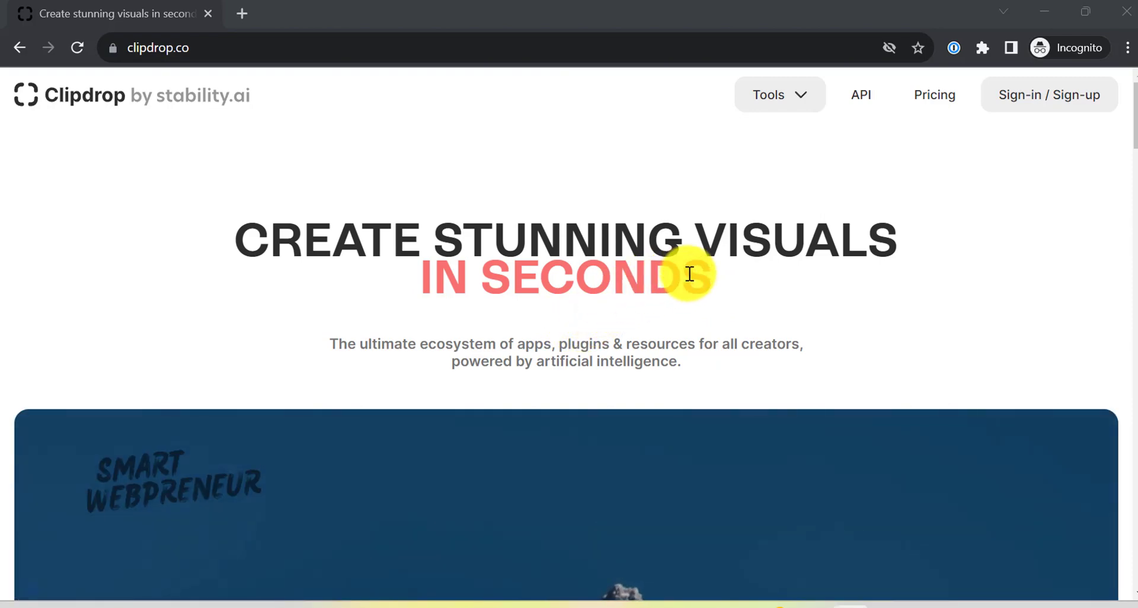
Browse Clipdrop's tool list and open the Stable Diffusion XL generator
scroll(694, 299, down, 5)
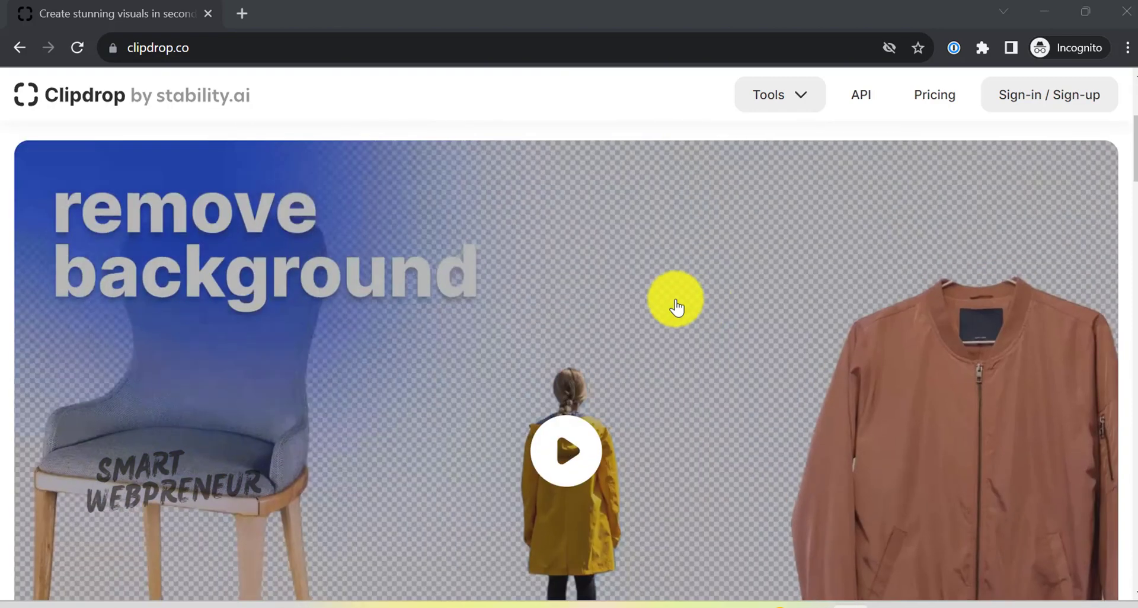
scroll(652, 308, down, 1)
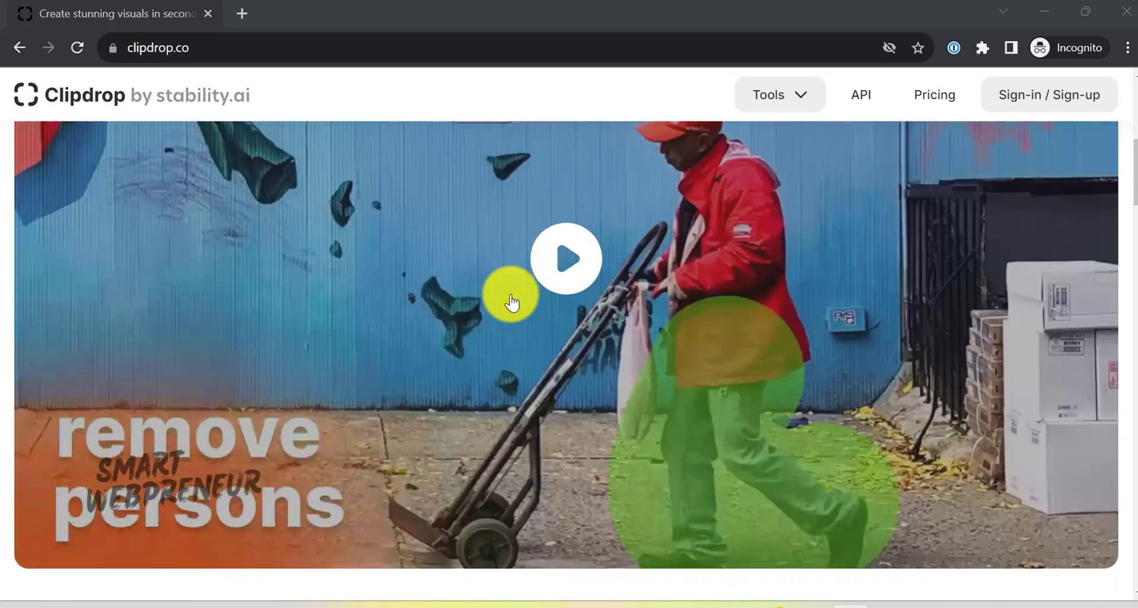
scroll(512, 302, down, 1)
scroll(512, 302, down, 3)
scroll(513, 302, down, 7)
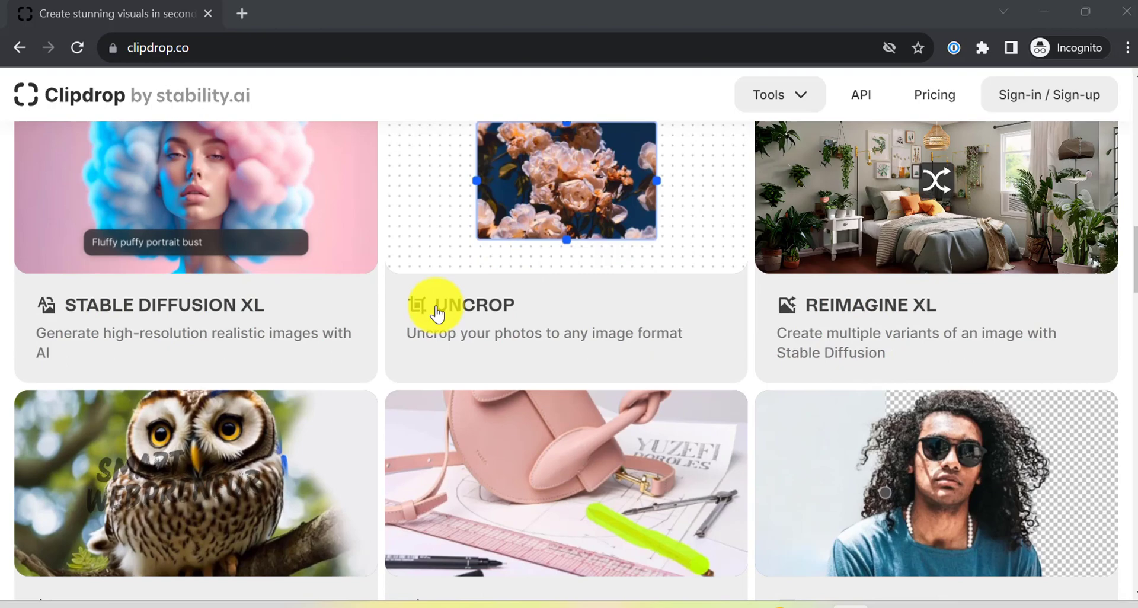
scroll(437, 313, down, 6)
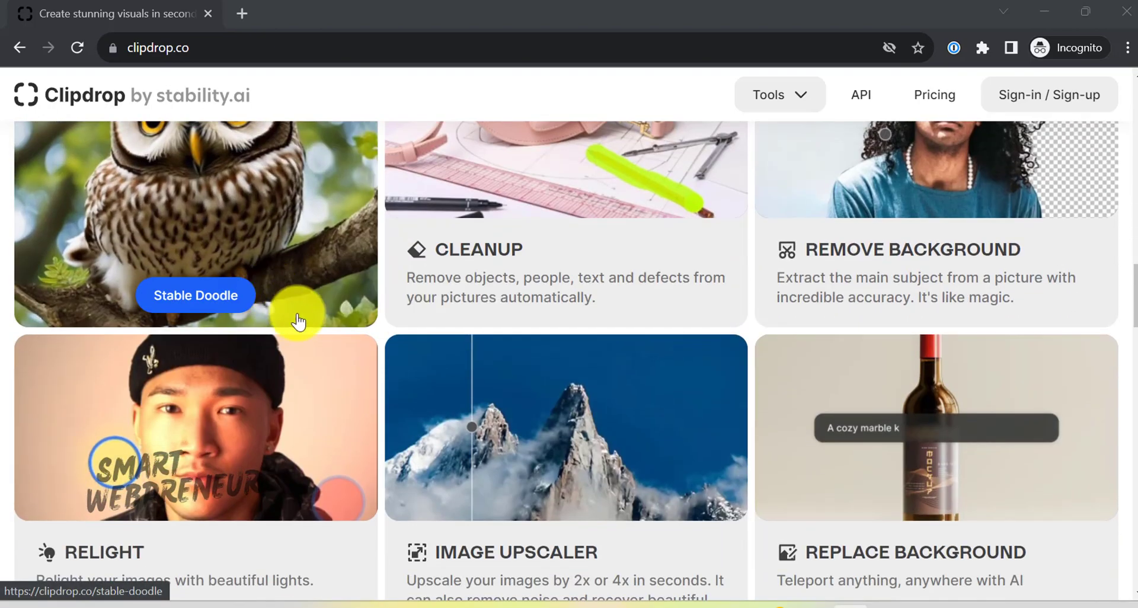
scroll(299, 322, down, 7)
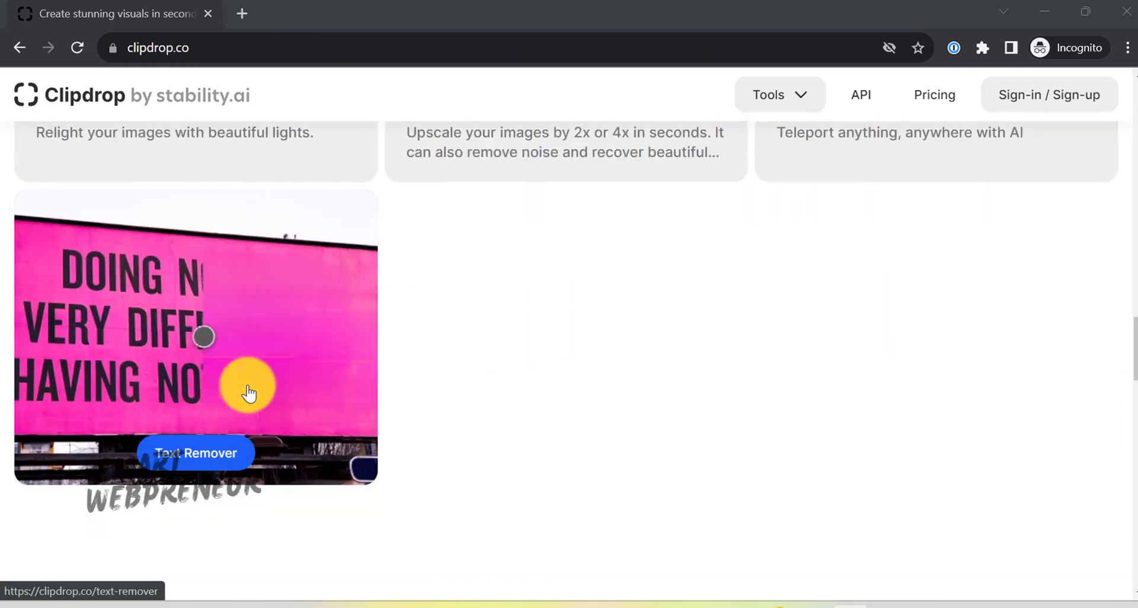
scroll(511, 368, down, 12)
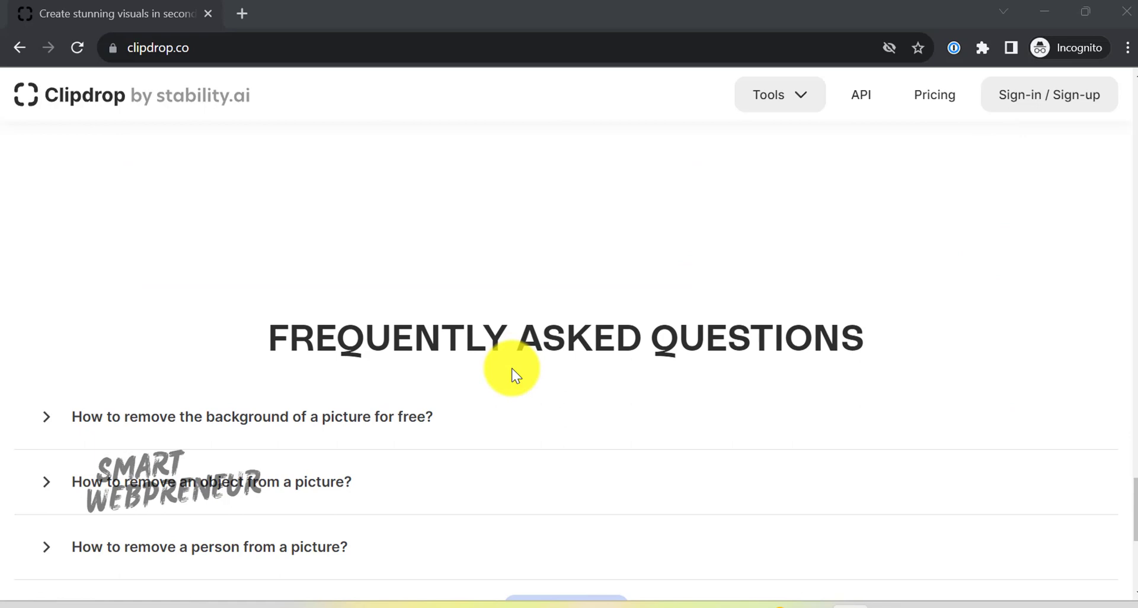
scroll(511, 368, up, 12)
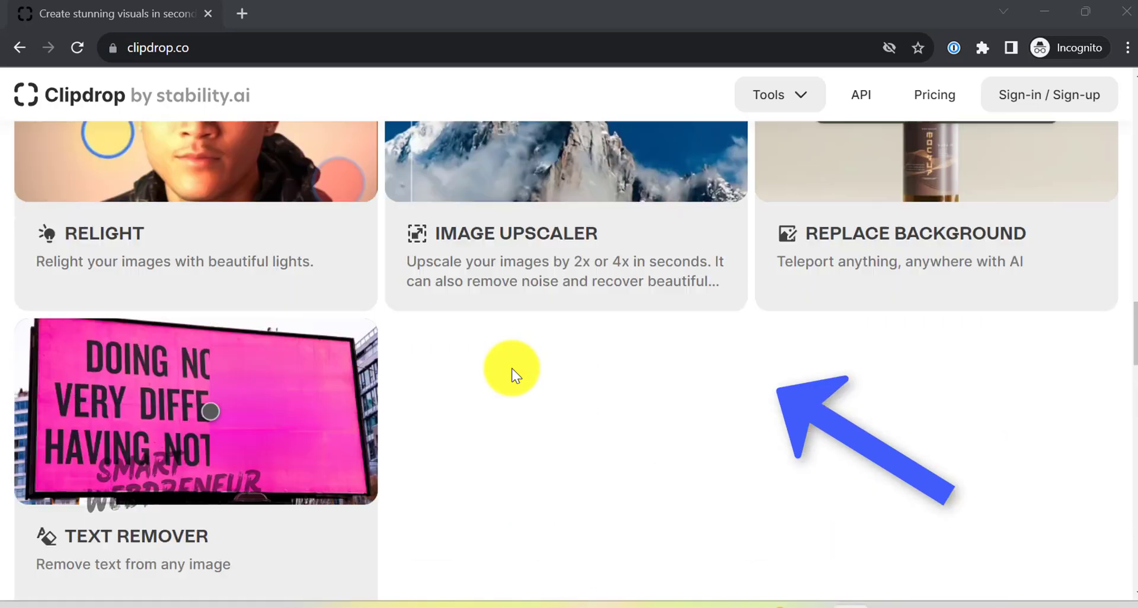
scroll(511, 368, up, 20)
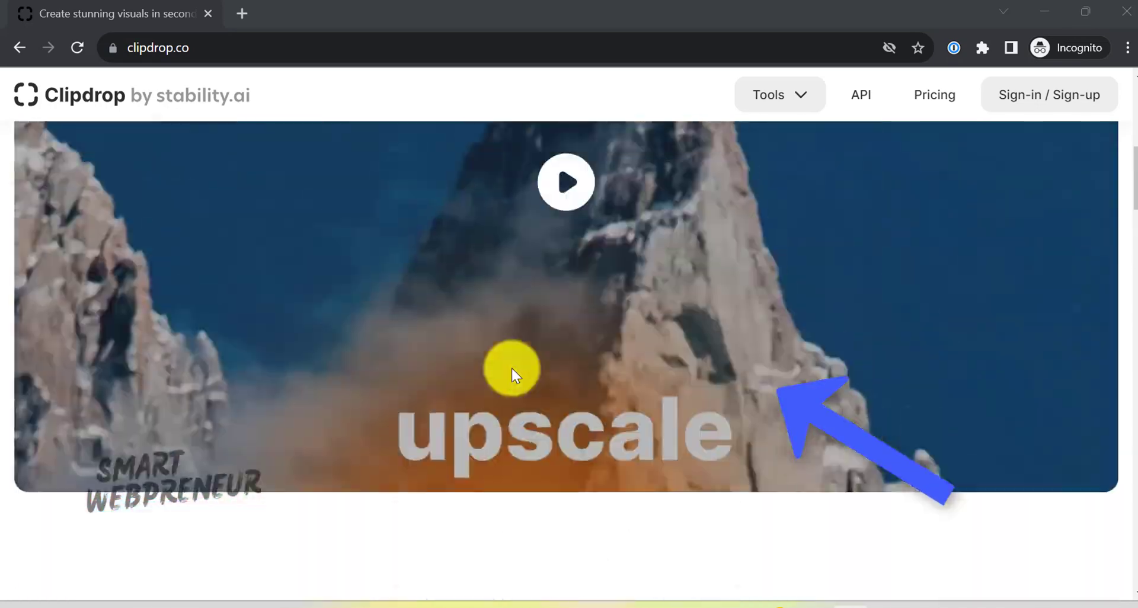
scroll(511, 368, up, 5)
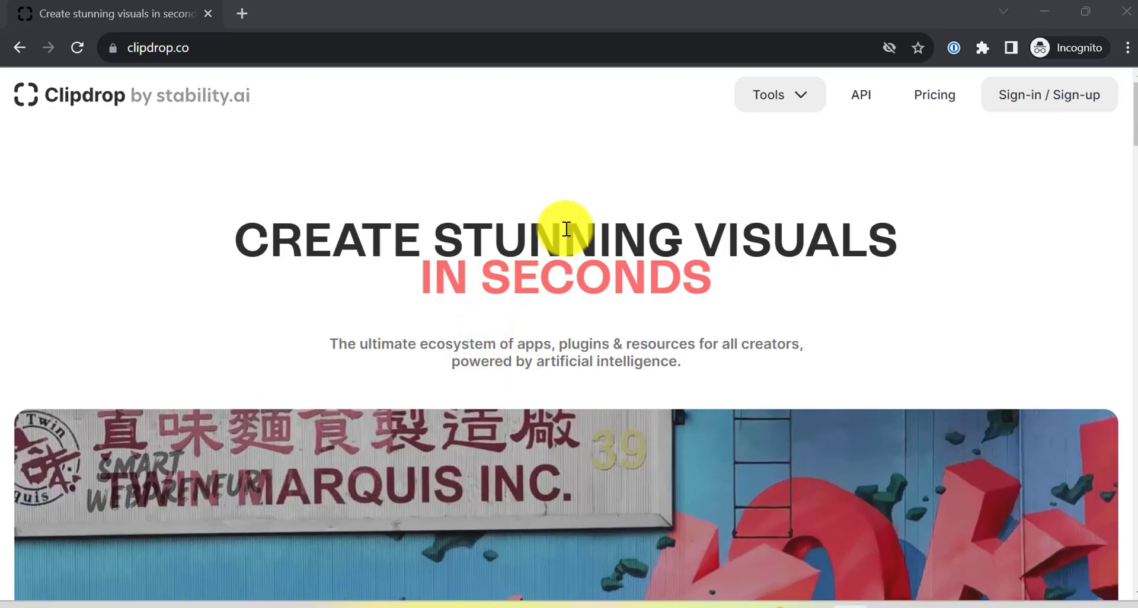
scroll(475, 332, down, 5)
scroll(383, 341, down, 6)
click(235, 392)
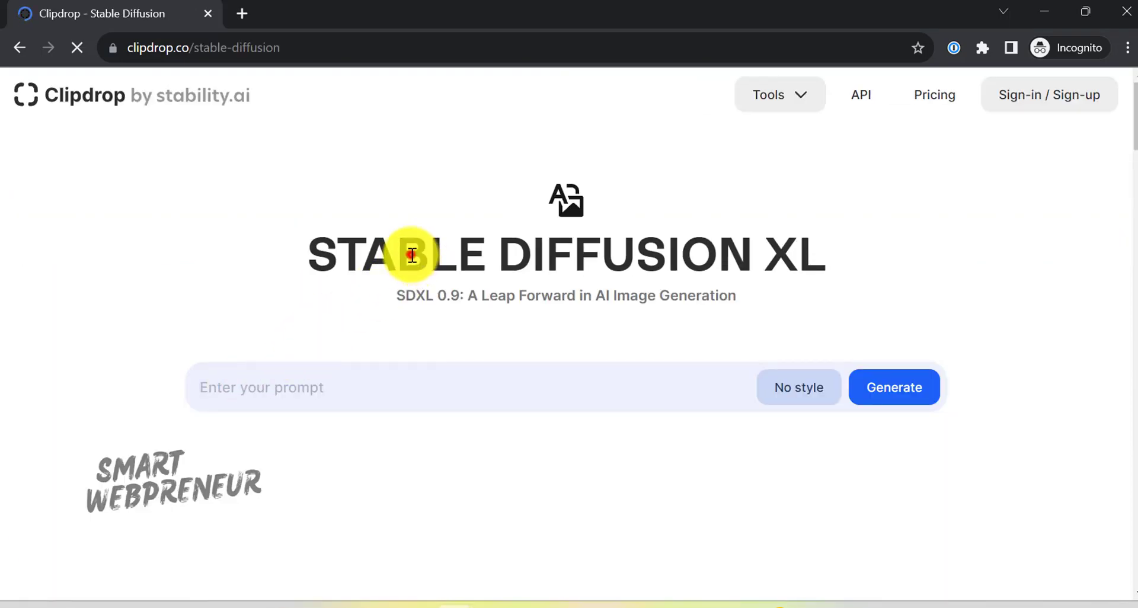
drag(412, 254, 812, 251)
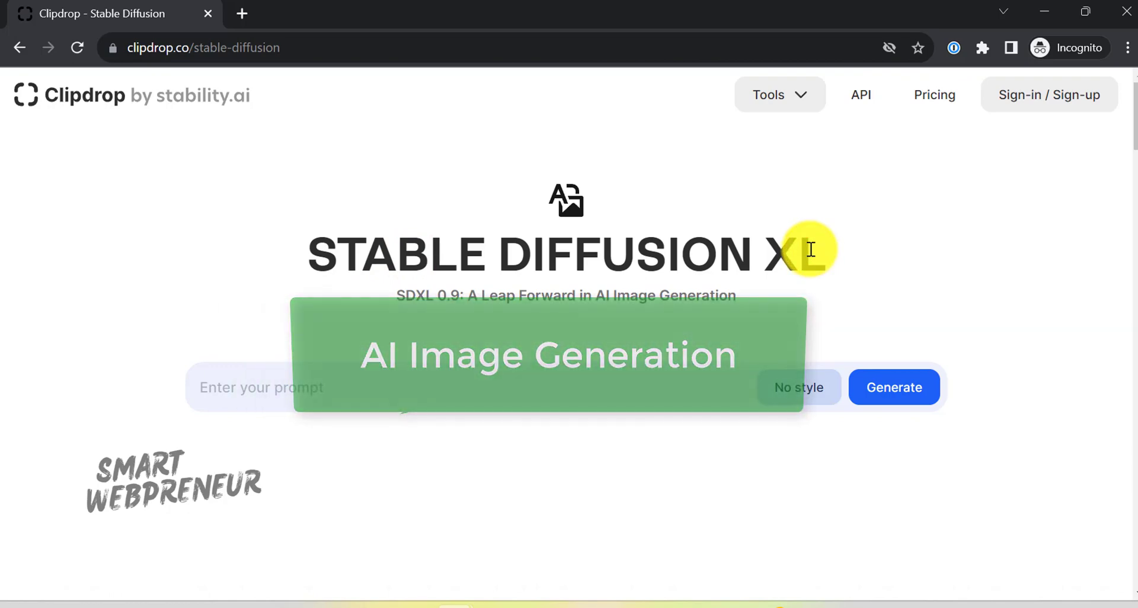
click(1046, 13)
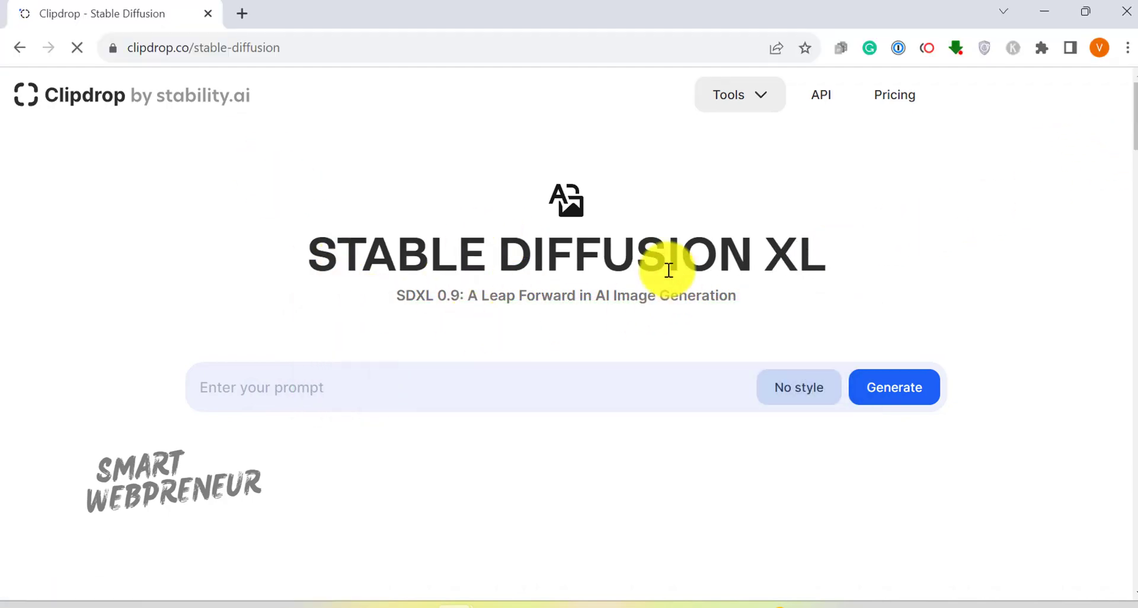
Generate four images from a prompt beginning 'a beautiful'
click(454, 392)
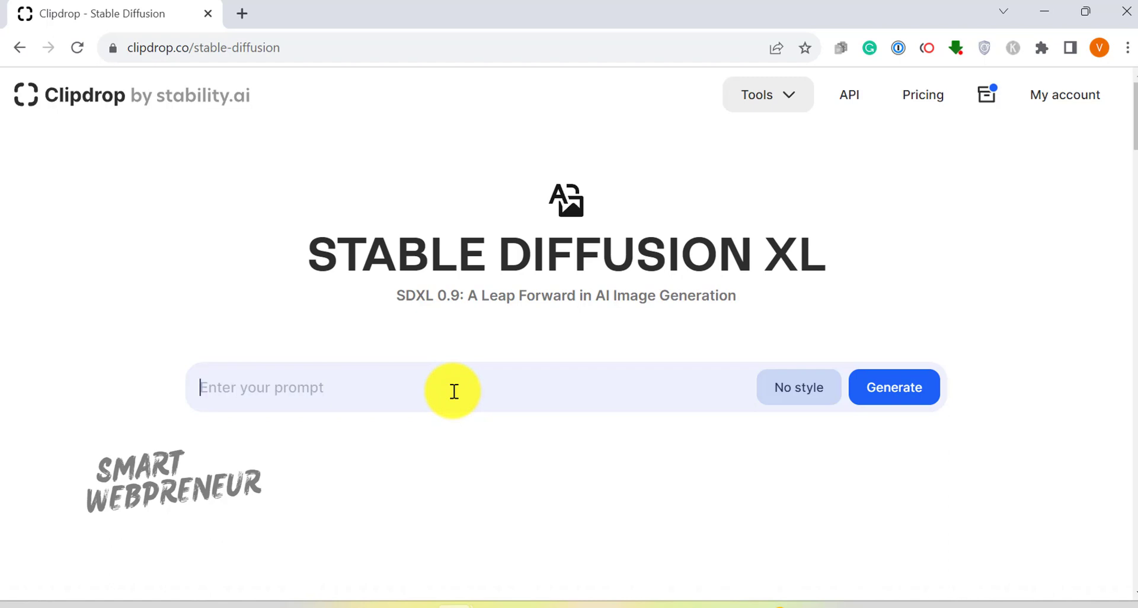
text(a beautif)
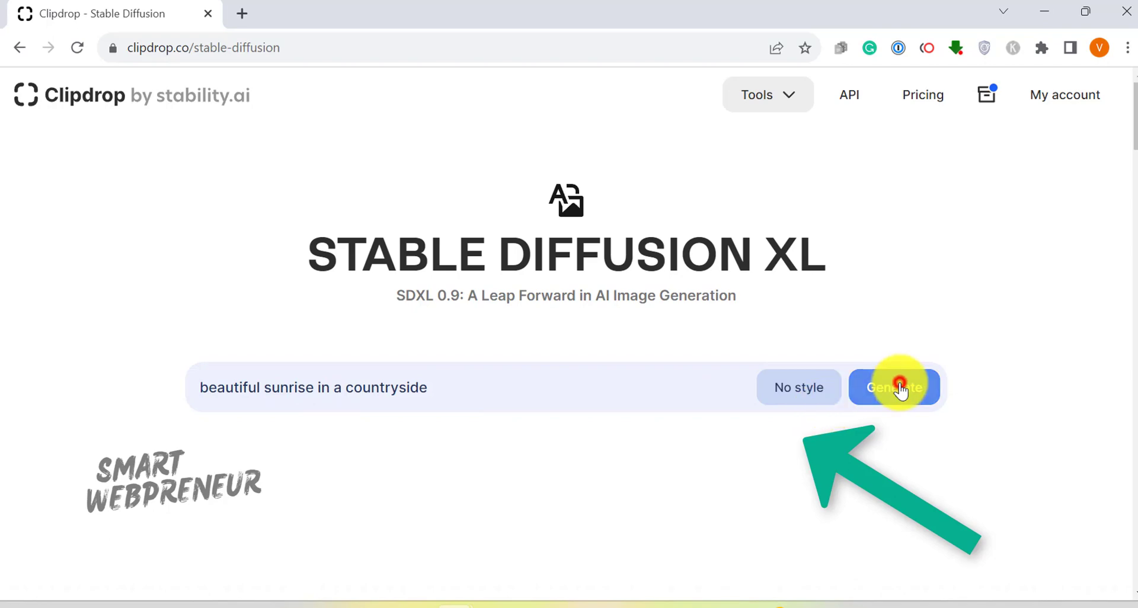
click(899, 388)
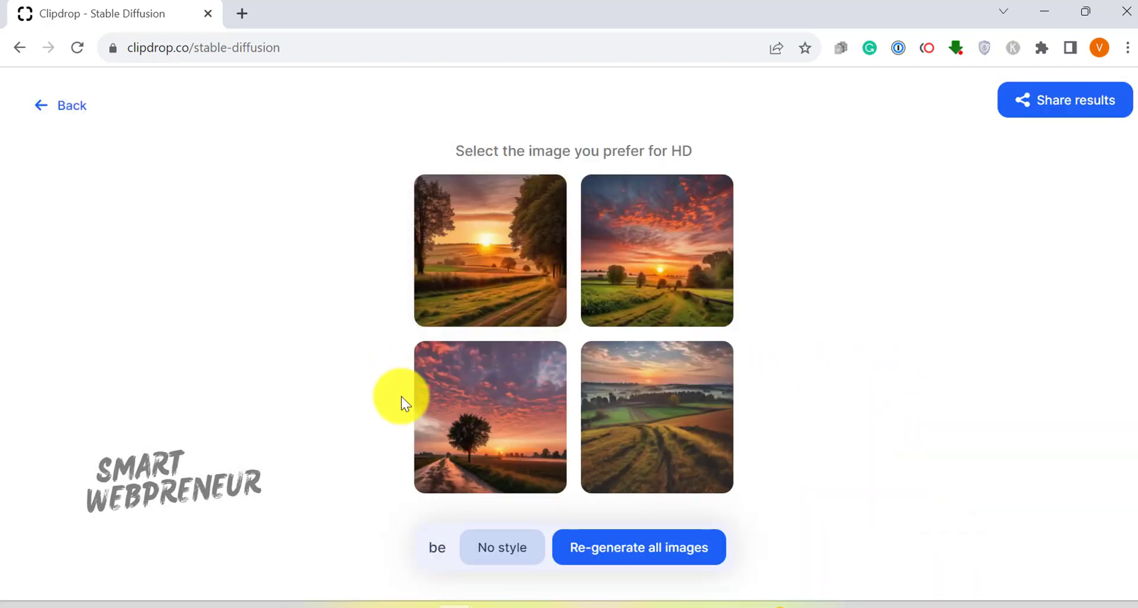
Preview the first and top-right sunrise images, then return to the prompt page
click(470, 269)
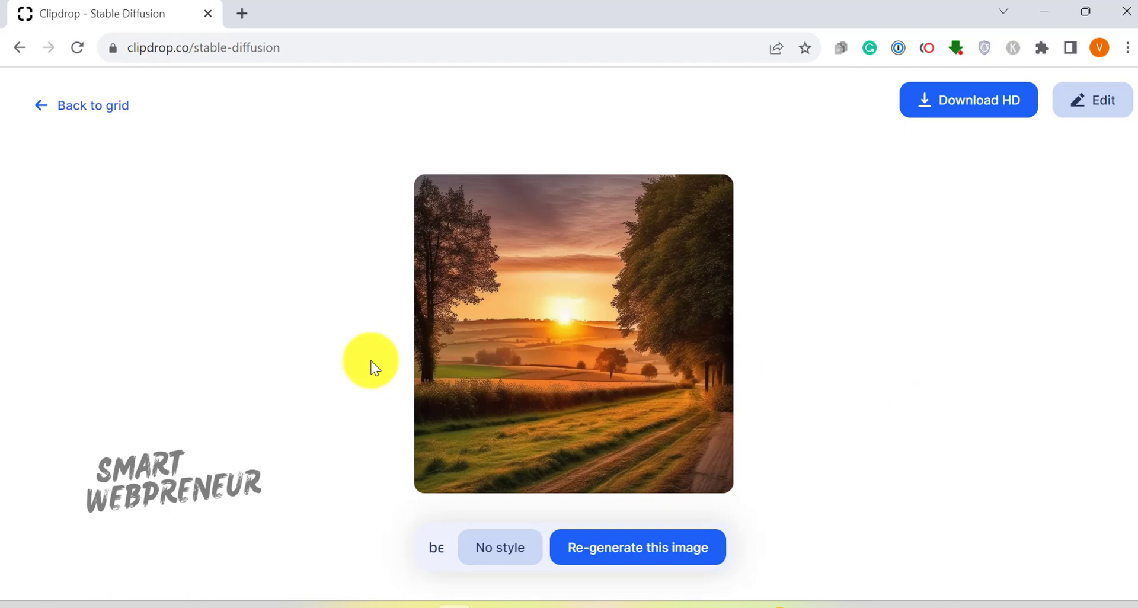
click(115, 111)
click(645, 287)
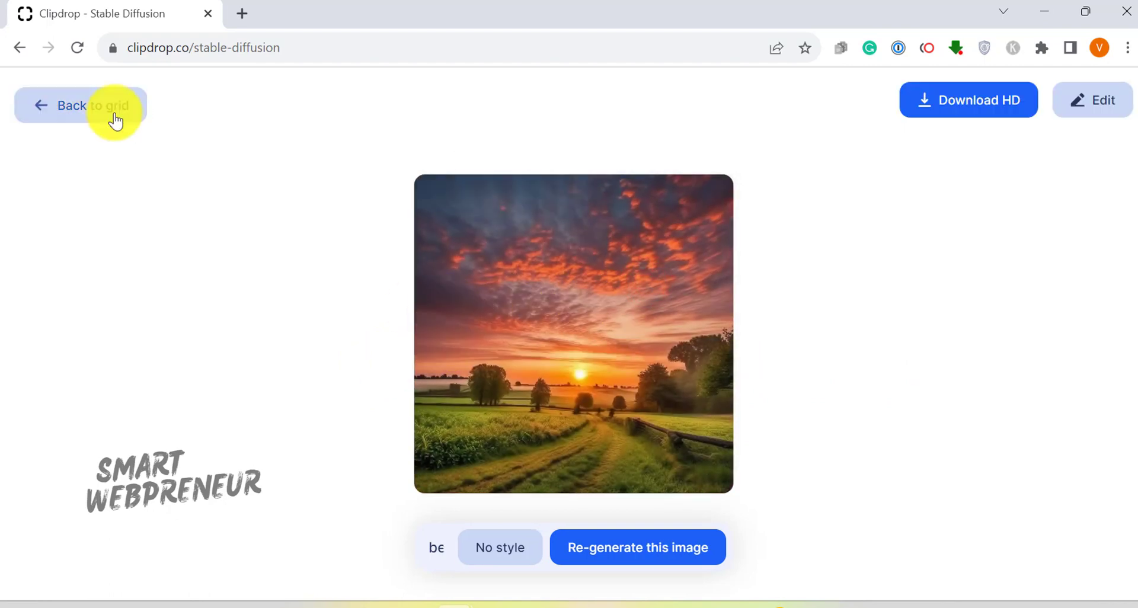
click(101, 112)
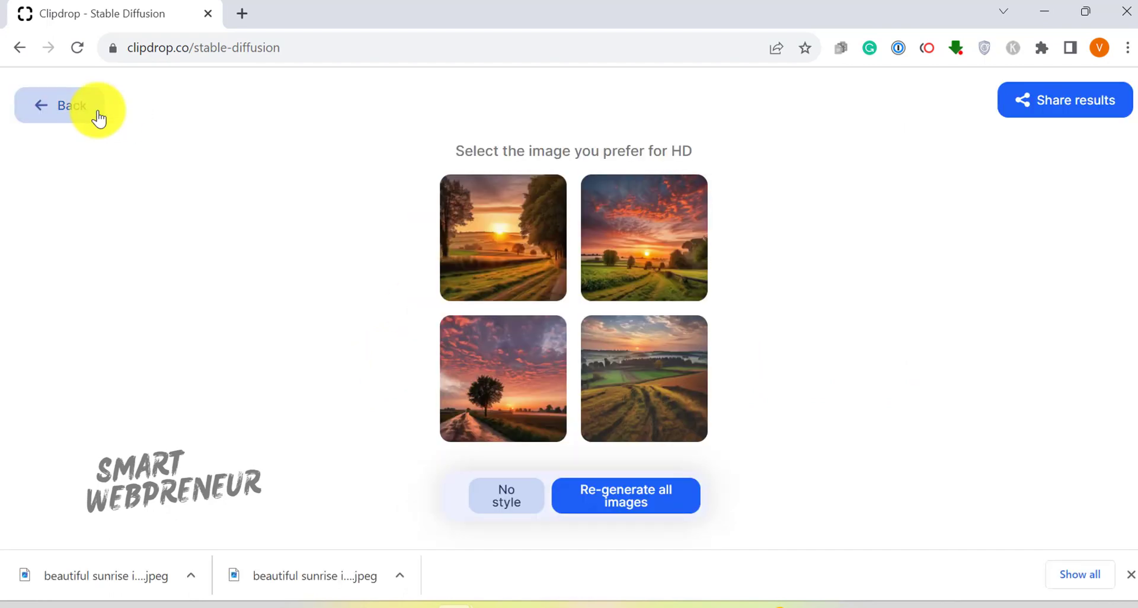
click(98, 112)
click(1131, 574)
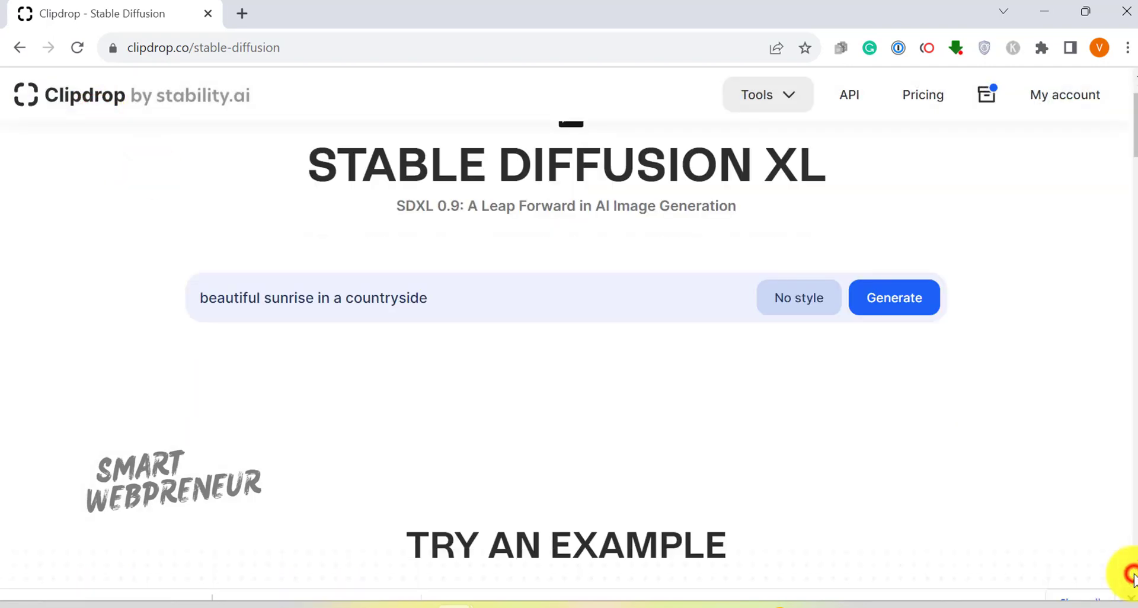
Regenerate the same sunrise prompt in the Comic Book style
click(818, 301)
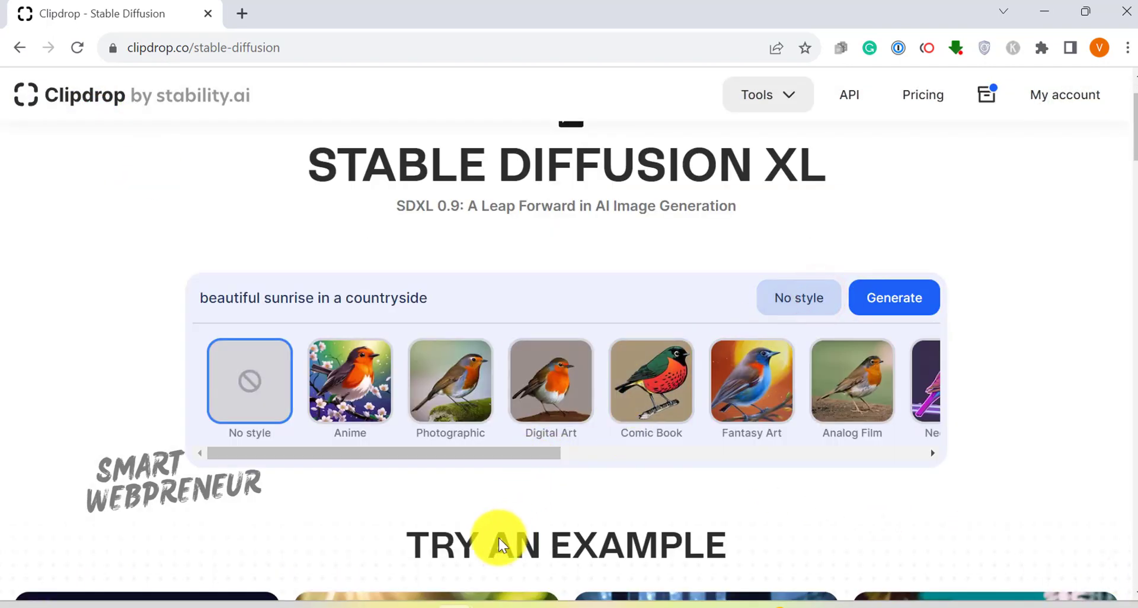
drag(454, 453, 551, 455)
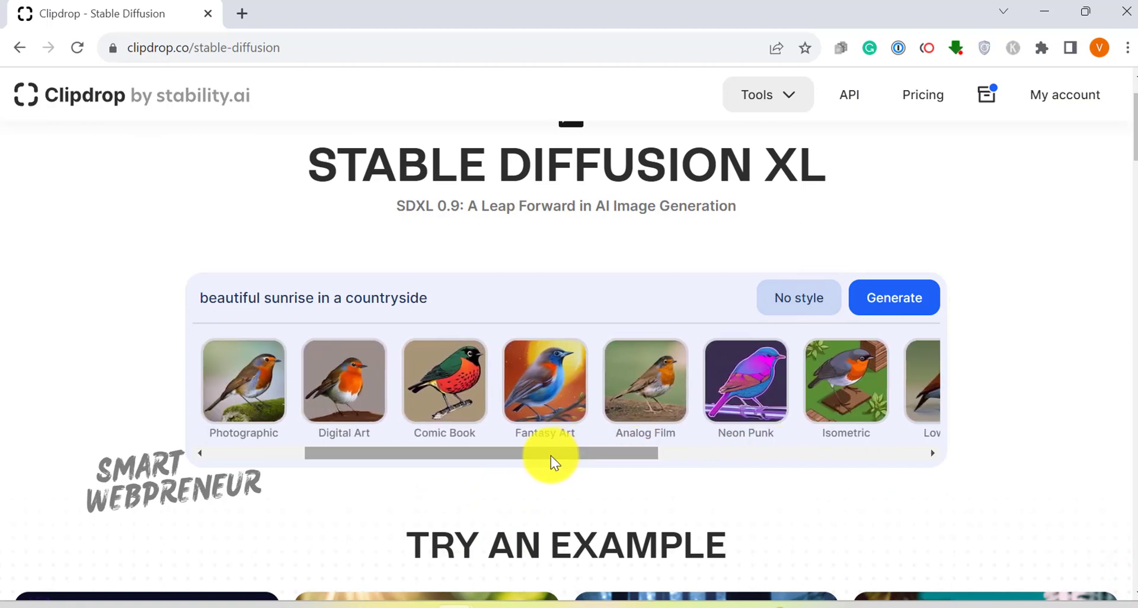
click(449, 375)
click(892, 307)
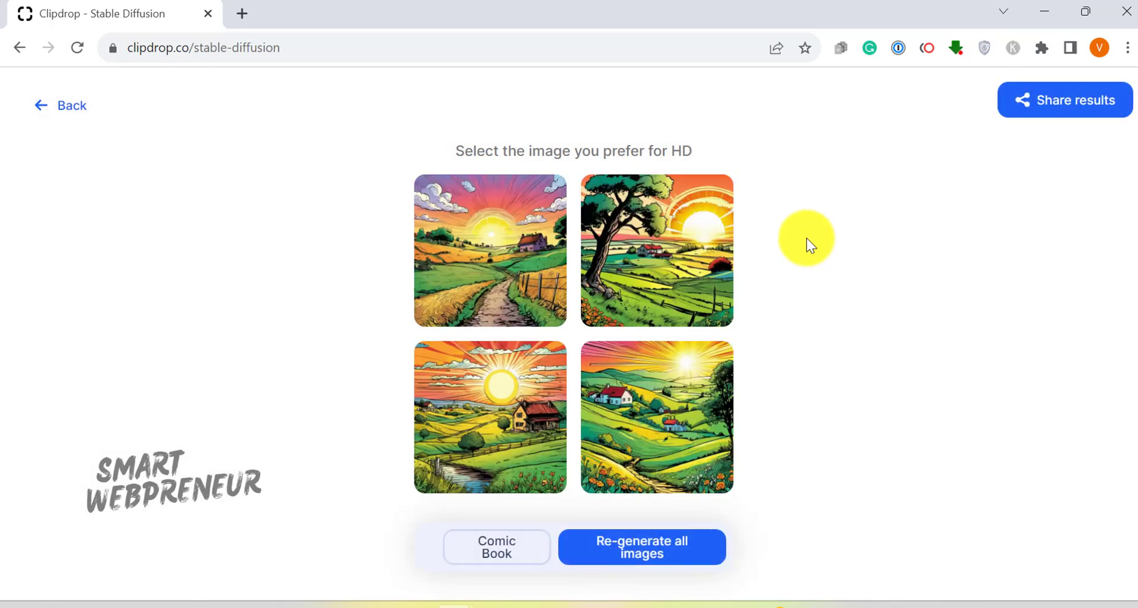
Download the bottom-right comic sunrise image in HD and return to the prompt page
click(647, 429)
click(647, 429)
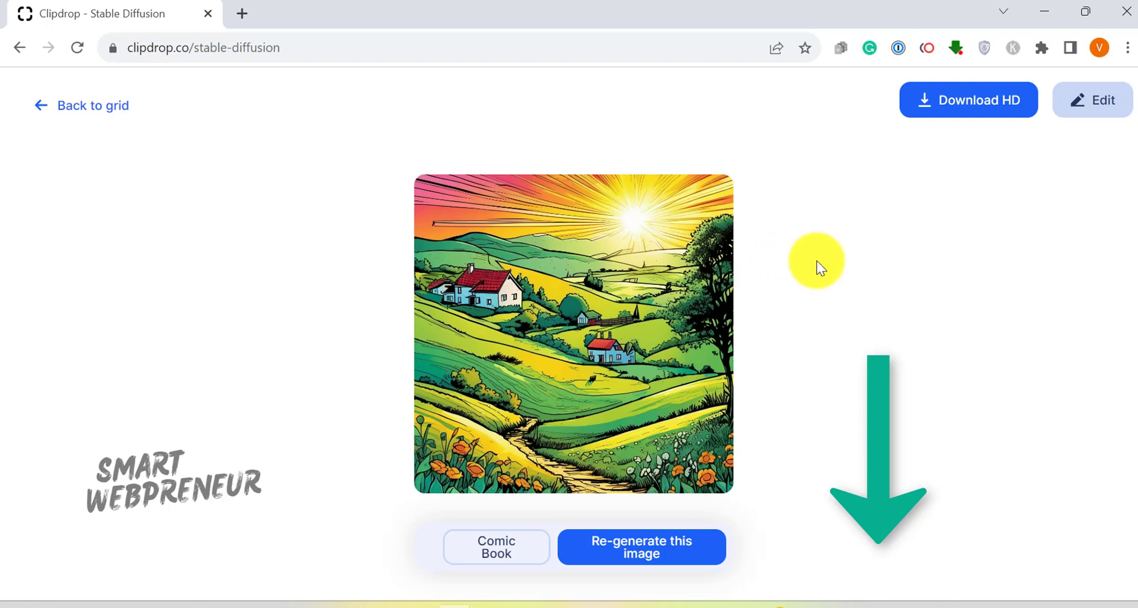
click(958, 92)
click(93, 106)
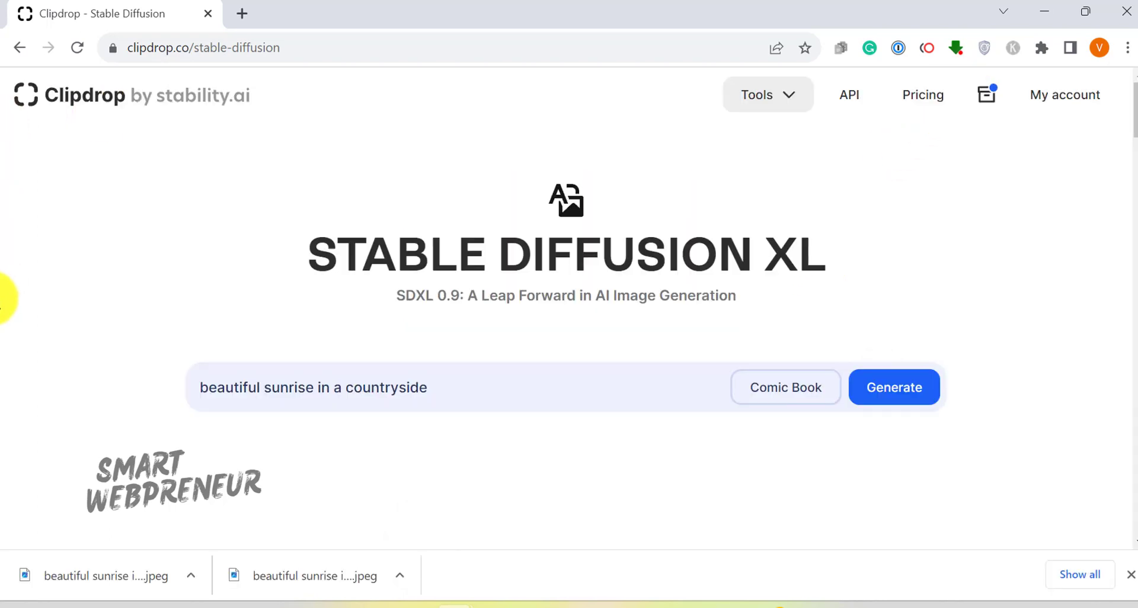
Open the Cleanup tool and load the pink handbag example photo
click(781, 98)
click(792, 177)
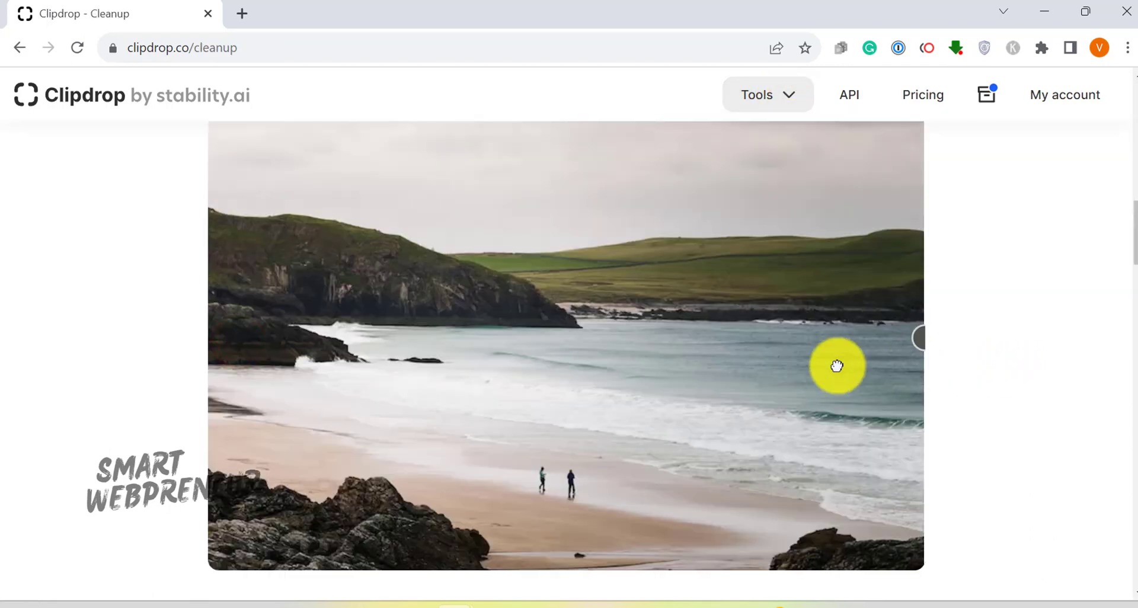
scroll(431, 373, up, 3)
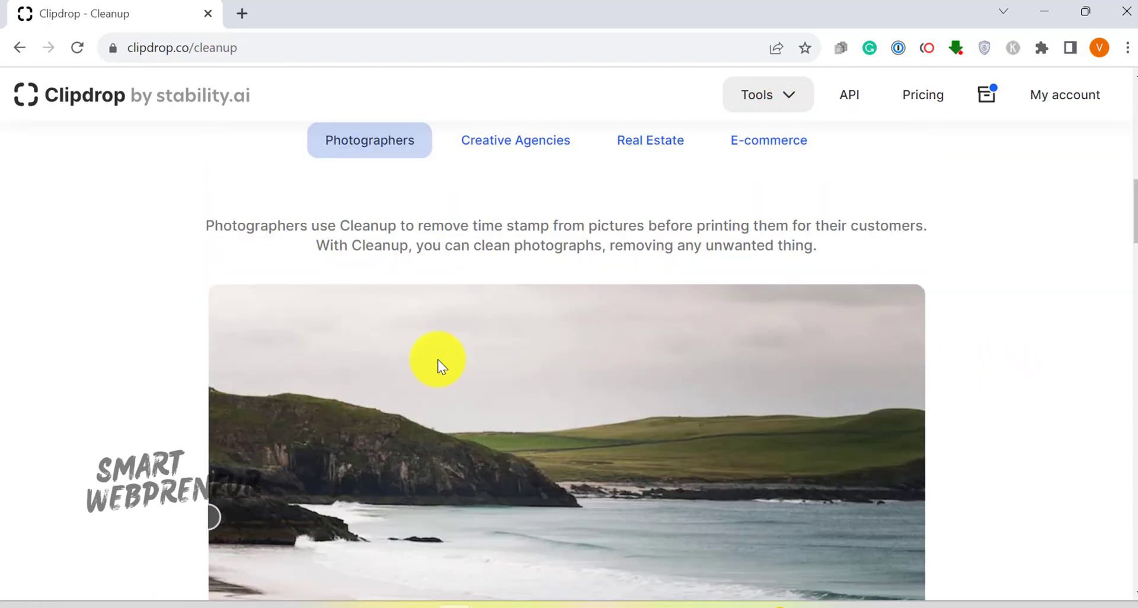
click(481, 149)
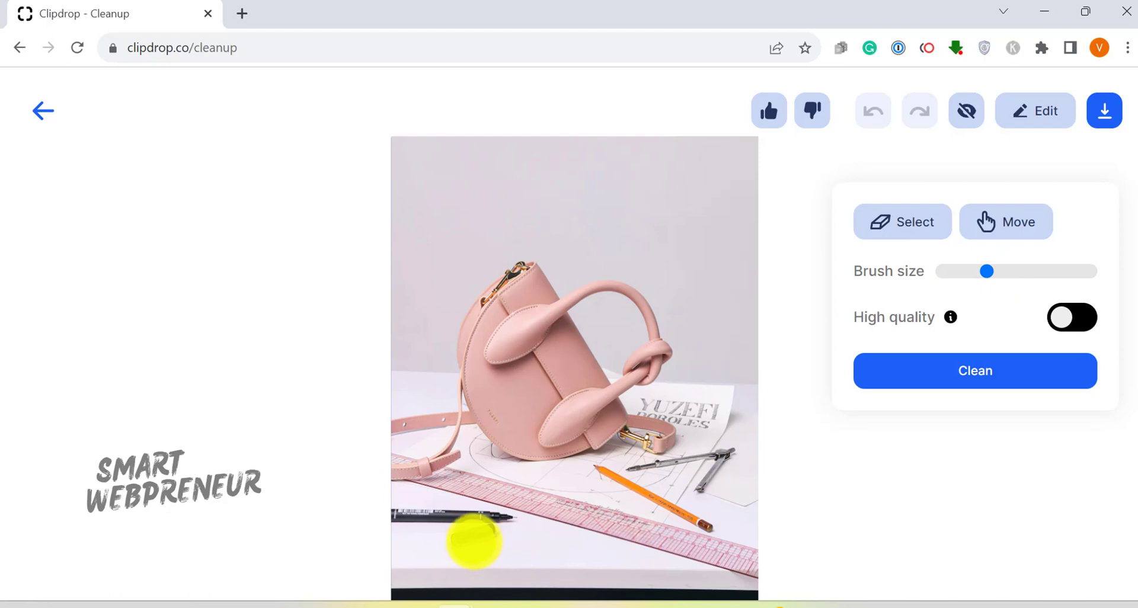
Erase the green pen, then the orange pencil, from the handbag photo
click(470, 542)
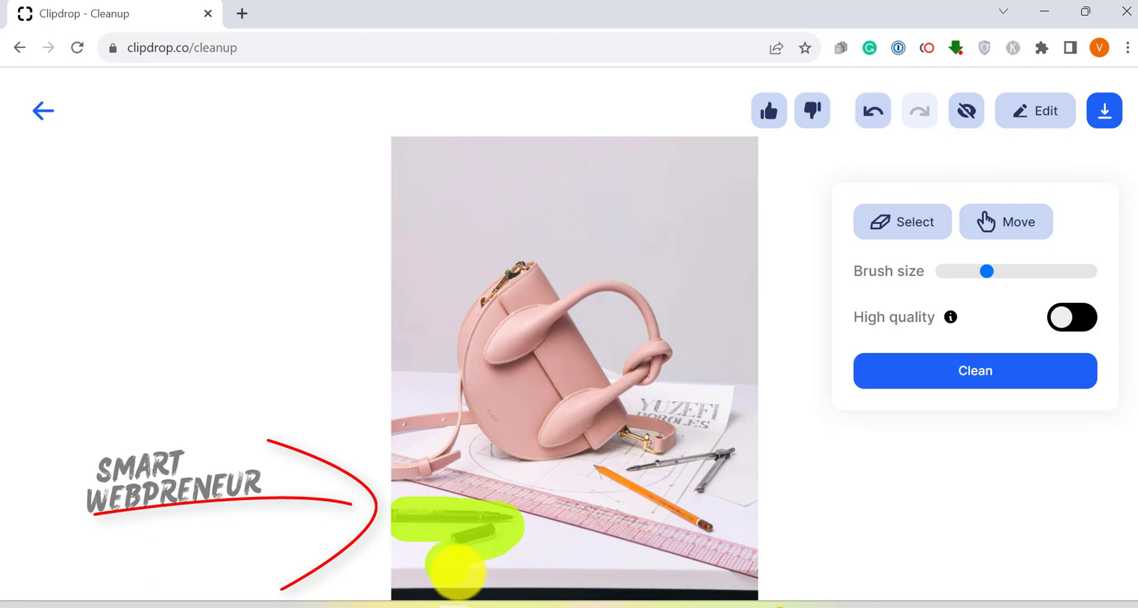
click(995, 373)
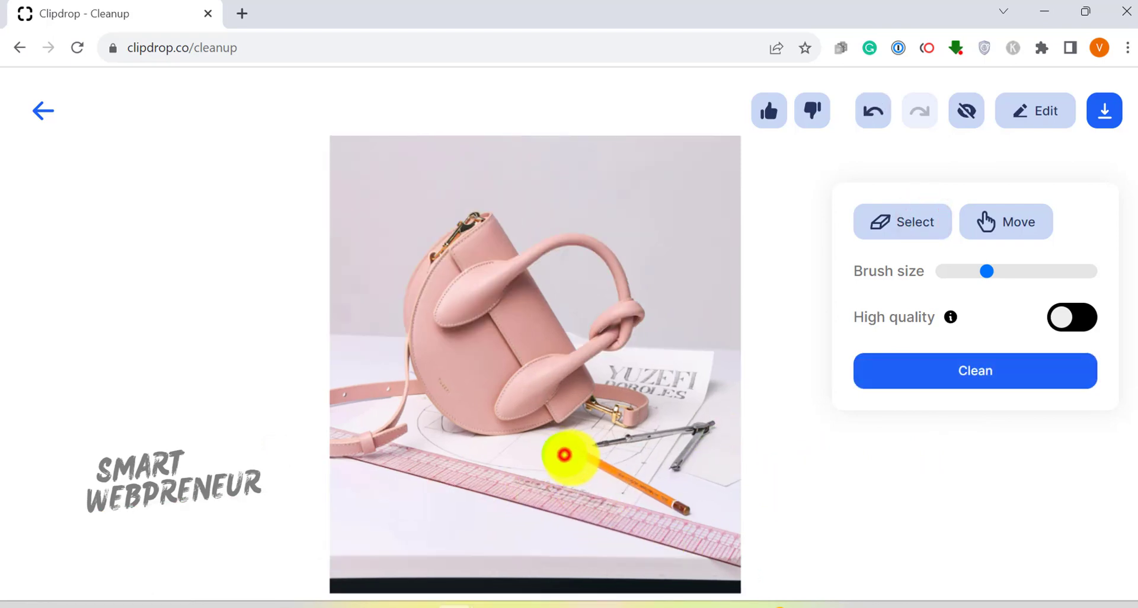
drag(565, 455, 681, 507)
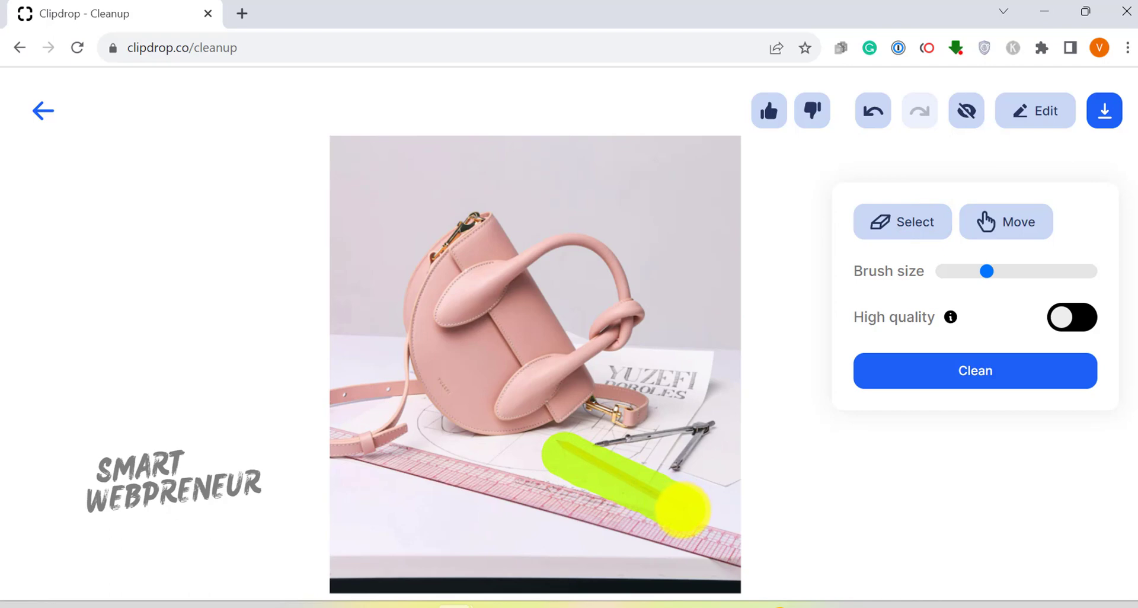
click(968, 379)
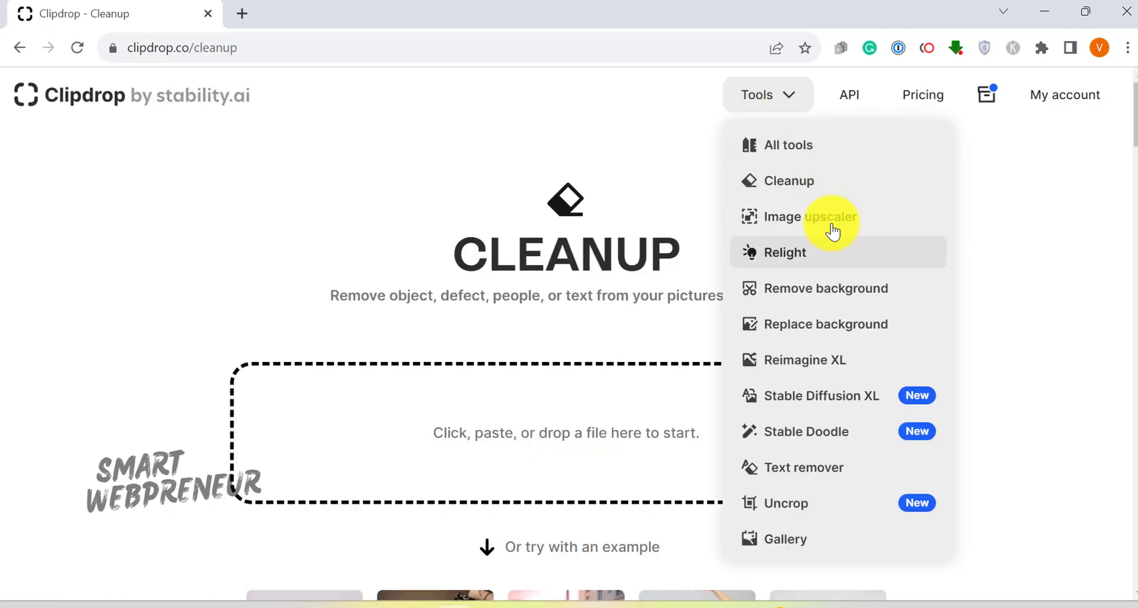
Upscale the sunrise image x4 to 8192×8192 and view the result
click(832, 224)
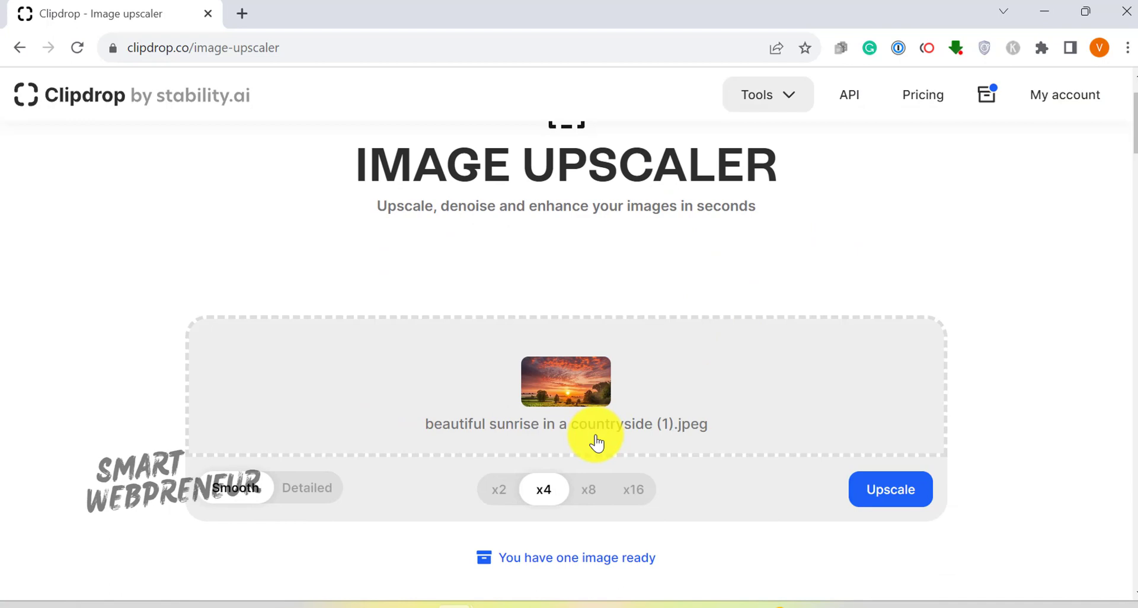
click(906, 498)
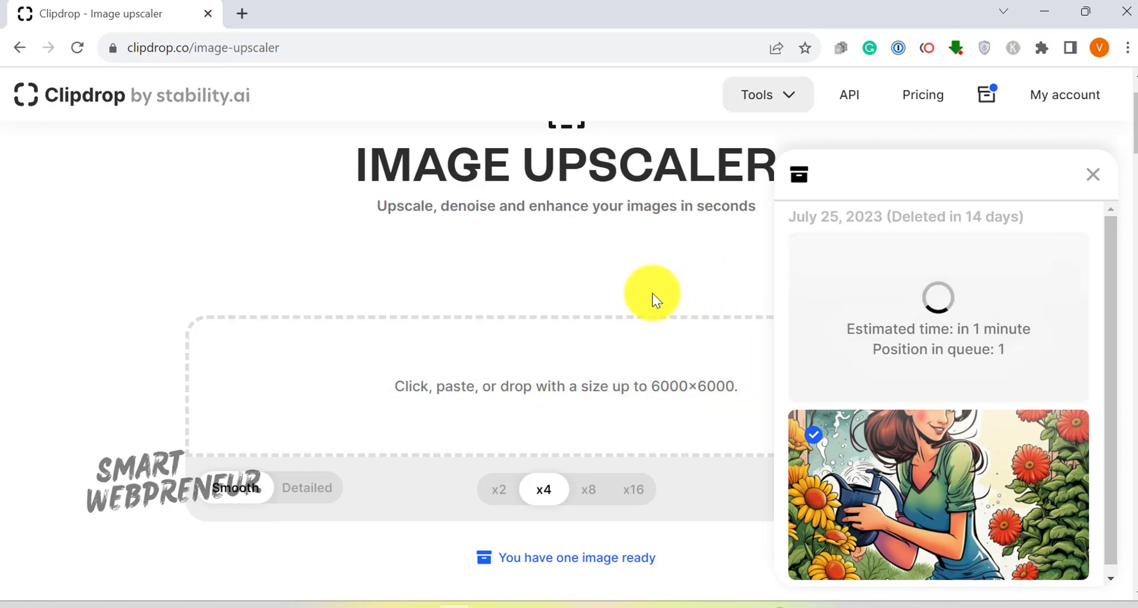
scroll(658, 320, down, 2)
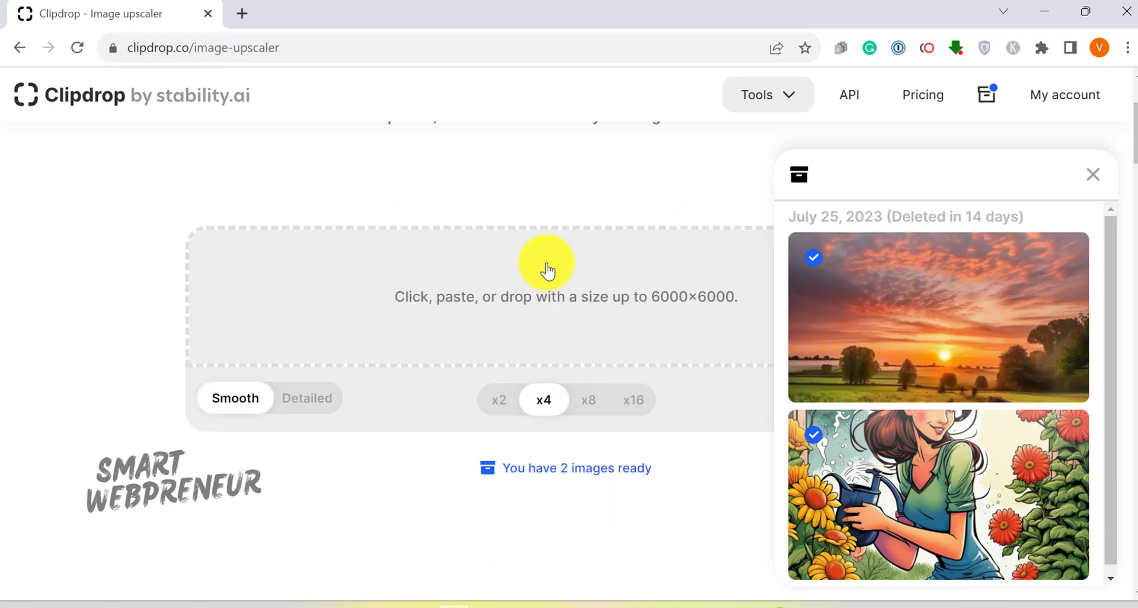
mouse_move(891, 283)
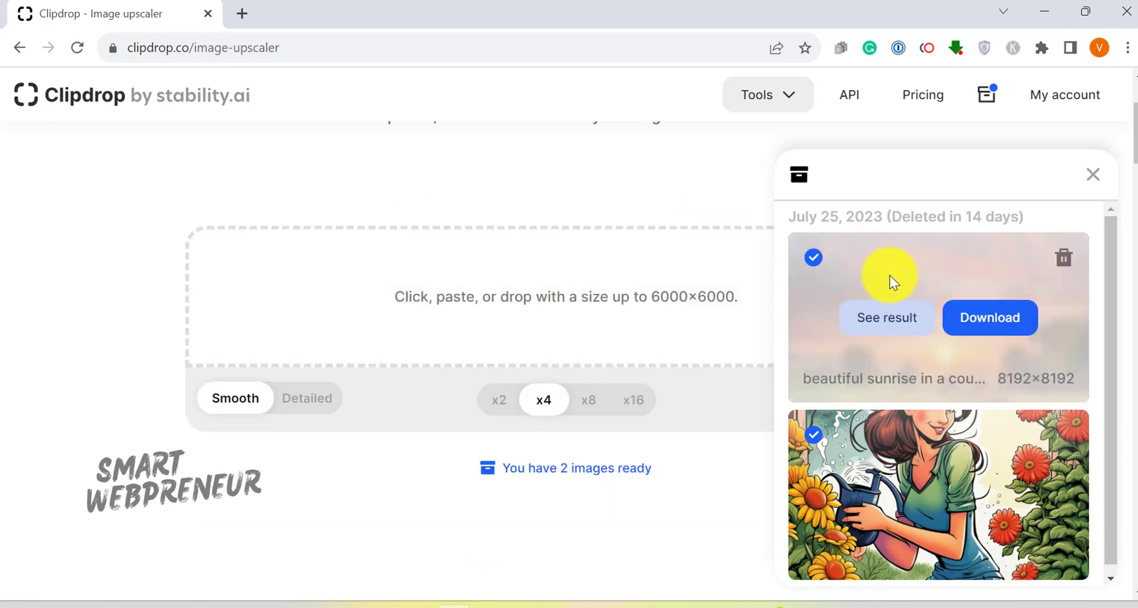
click(882, 326)
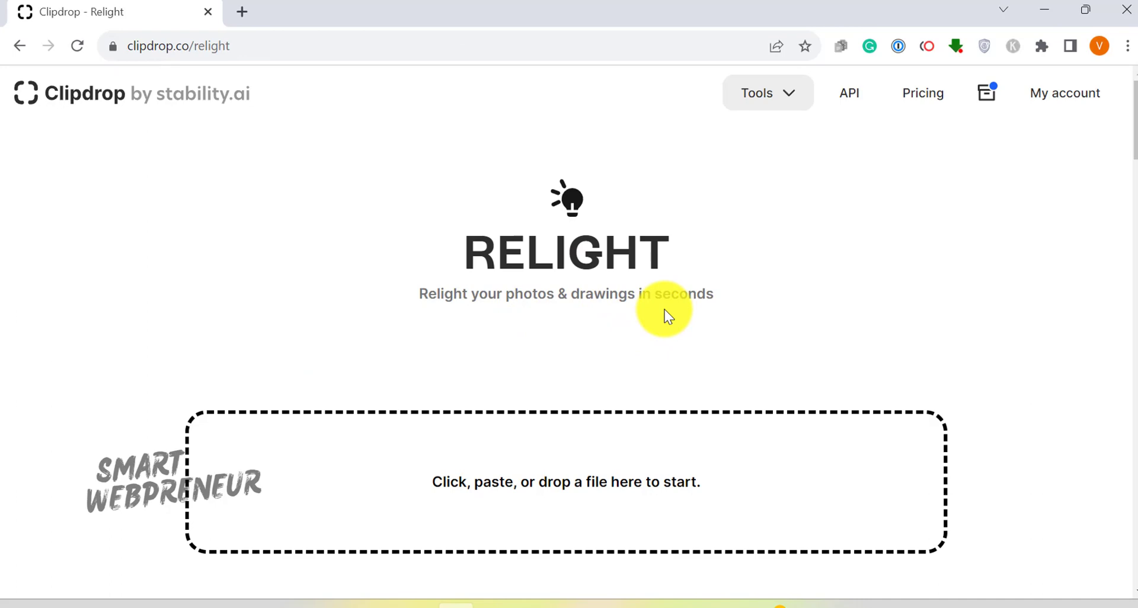
Load the portrait example, move Light 1 to the top-left and dim the ambient light
scroll(664, 309, down, 2)
click(299, 573)
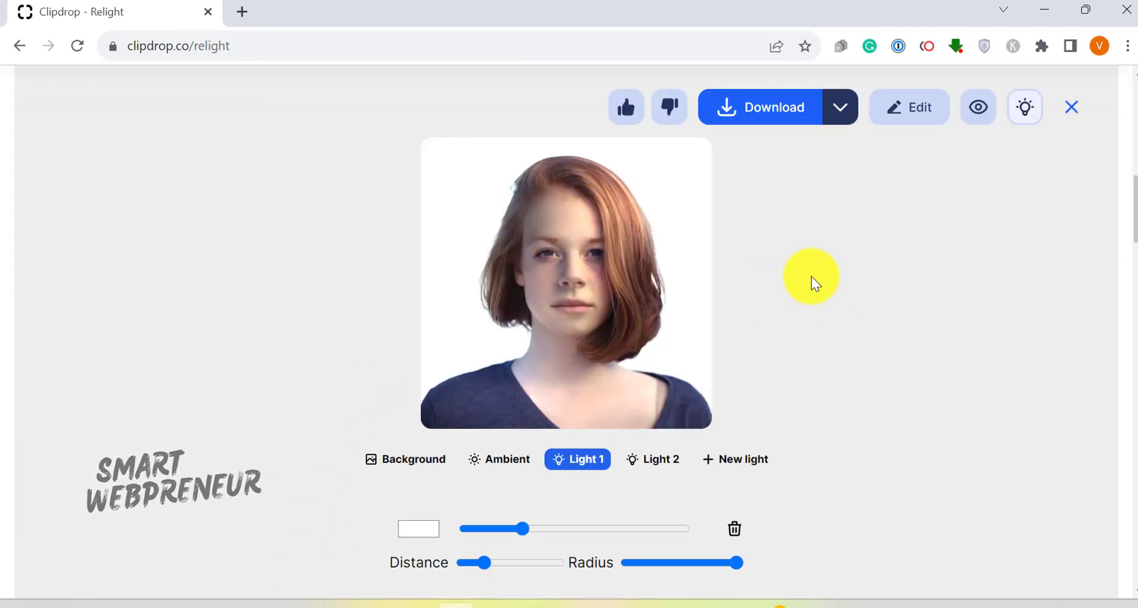
drag(500, 356, 439, 160)
click(508, 461)
drag(578, 528, 480, 522)
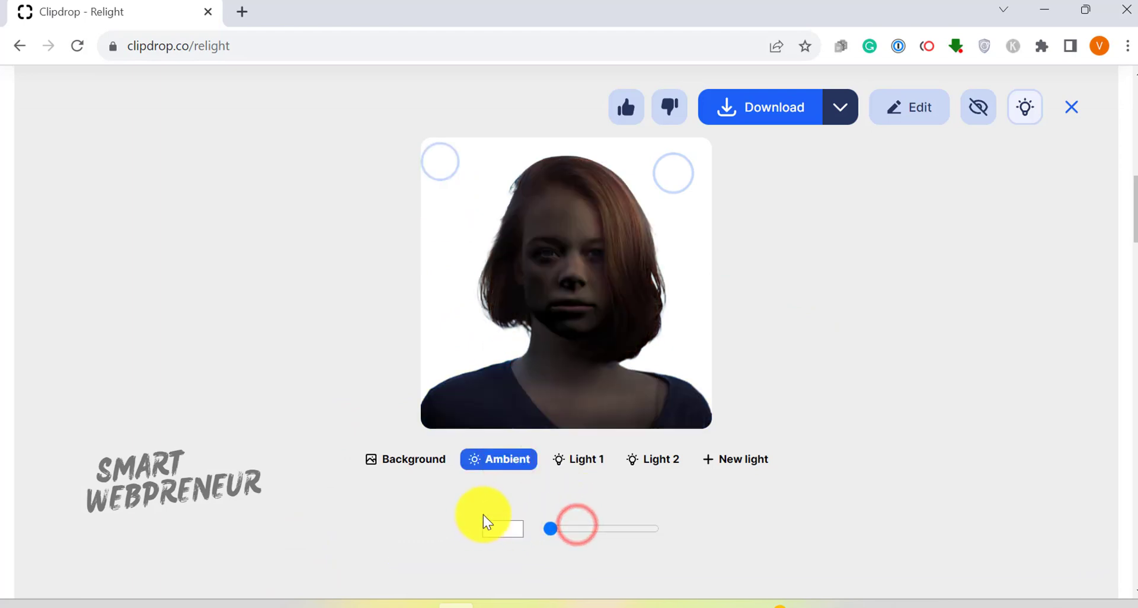
Make Light 1 bright green at nearly full intensity, spread across the whole face
click(579, 460)
scroll(662, 452, down, 2)
click(411, 439)
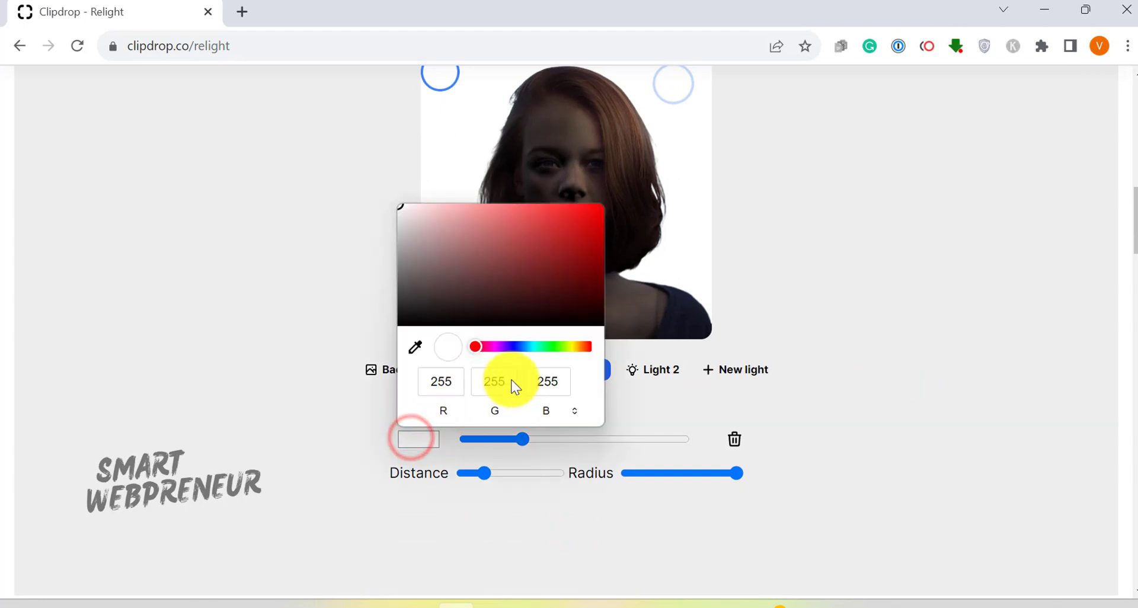
click(541, 348)
click(541, 270)
click(587, 225)
click(323, 455)
scroll(853, 462, up, 2)
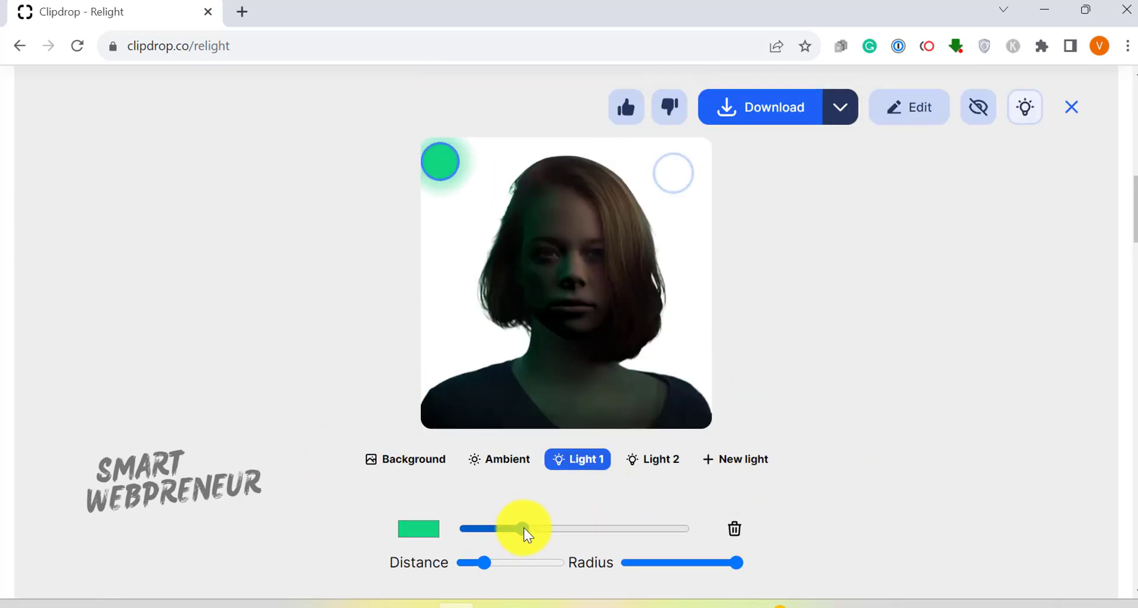
drag(554, 530, 701, 541)
drag(484, 563, 508, 564)
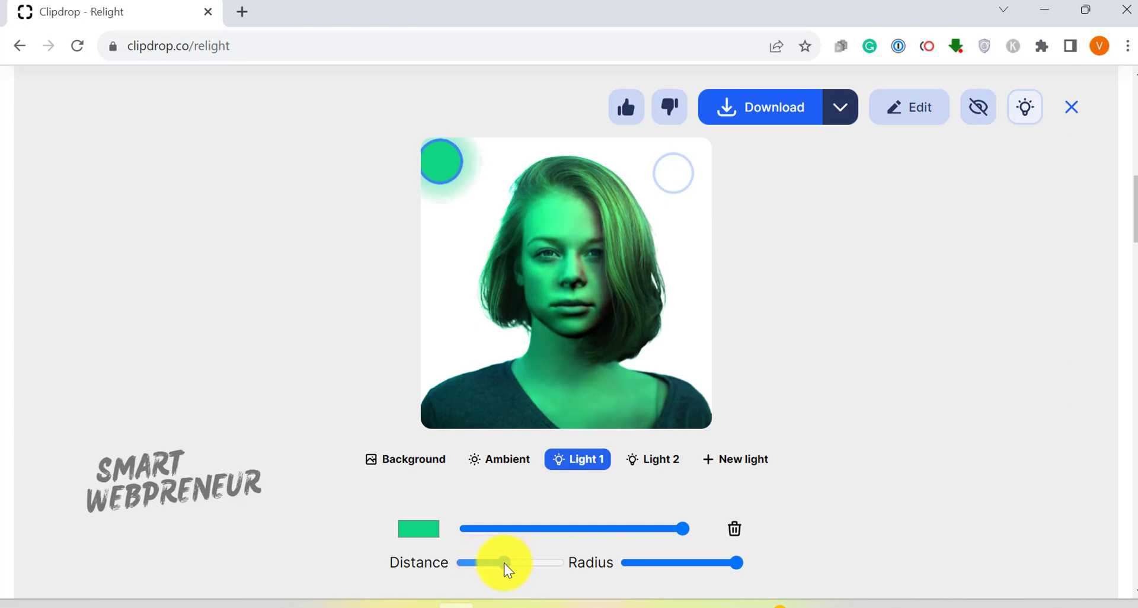
Move Light 1 toward the top of the head, turn it purple, and brighten ambient again
click(448, 168)
drag(447, 168, 511, 194)
click(415, 527)
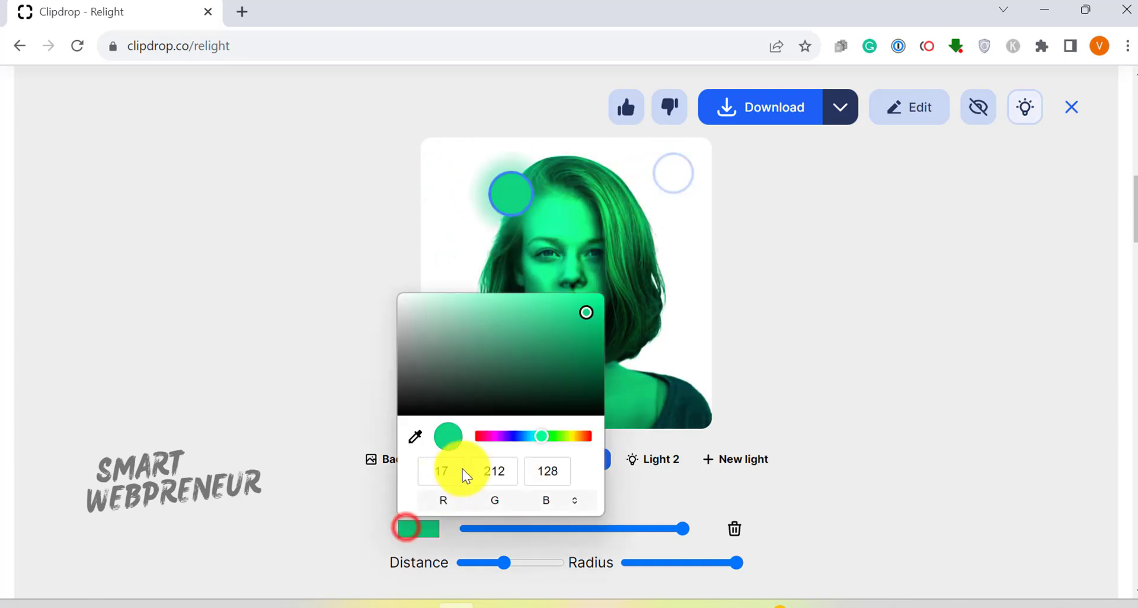
click(486, 437)
drag(489, 437, 500, 435)
click(495, 459)
drag(552, 528, 602, 535)
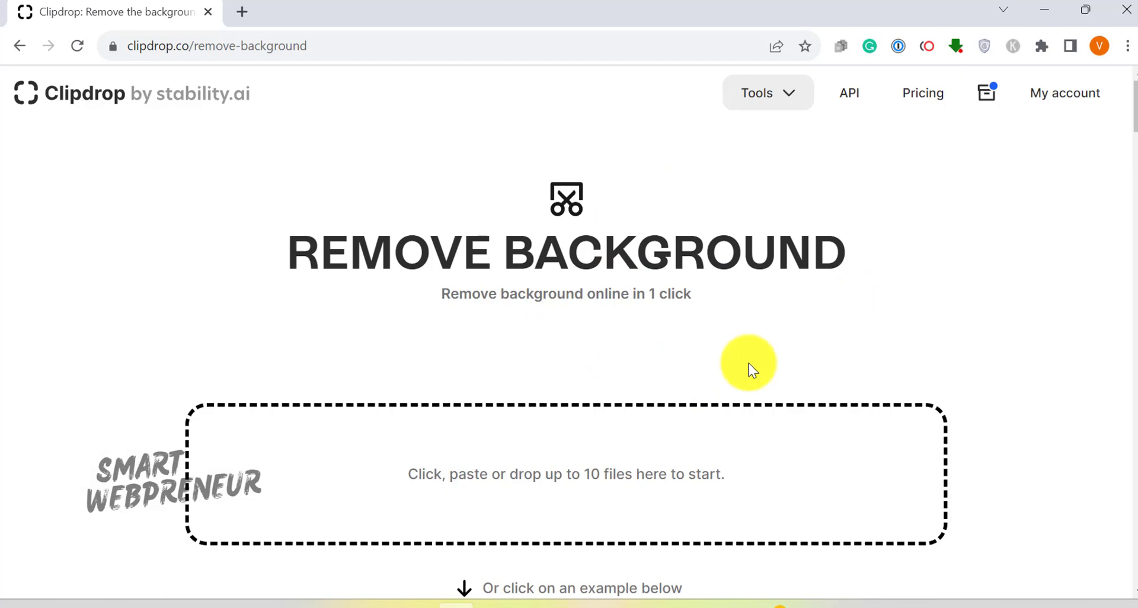
scroll(744, 376, down, 5)
Cut the blue sports car example out of its background and compare with the original
click(741, 385)
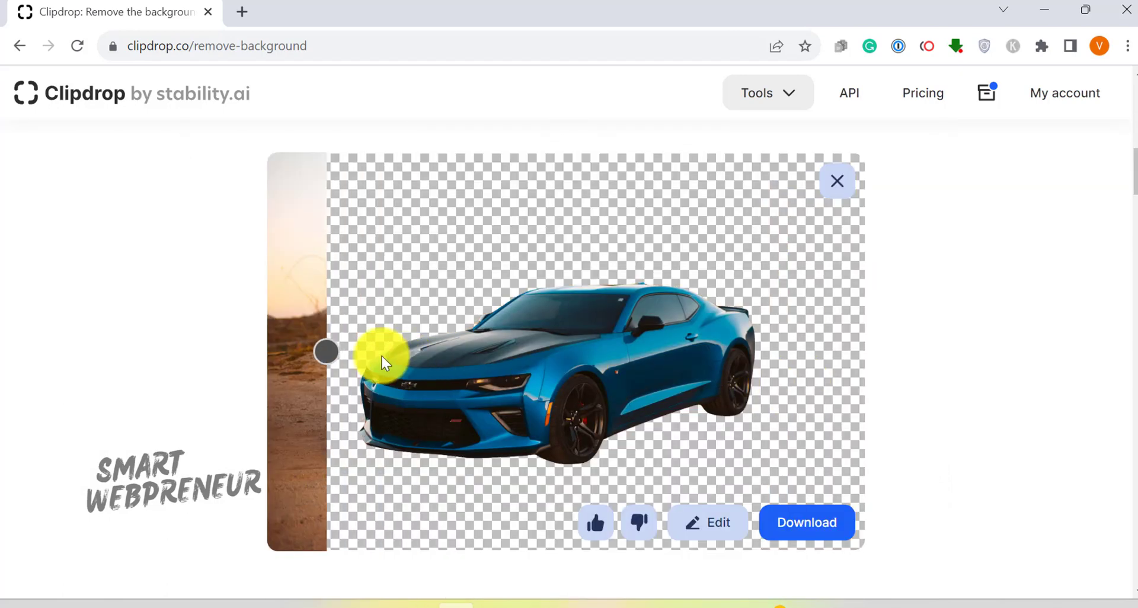
drag(326, 352, 876, 357)
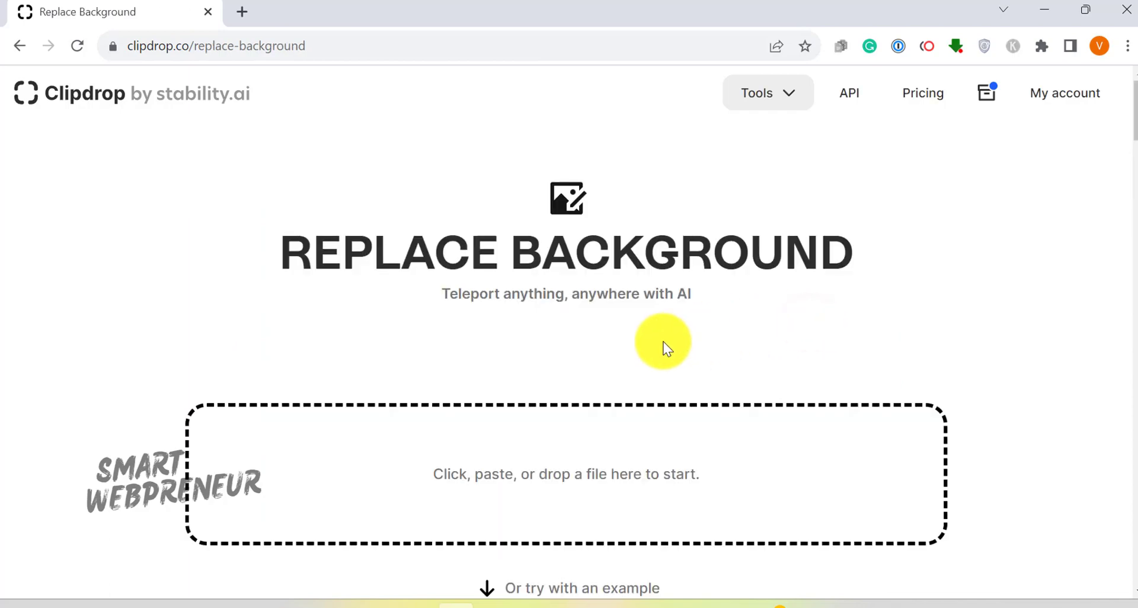
scroll(663, 345, down, 6)
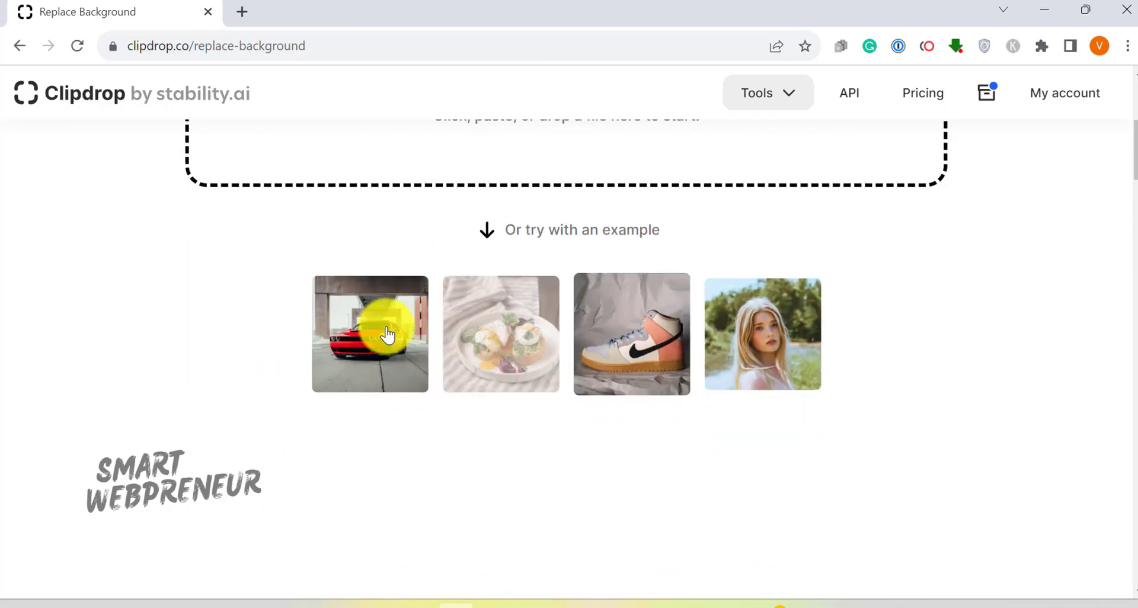
Give the woman example generated river and waterfall backgrounds, regenerating two variants
click(772, 314)
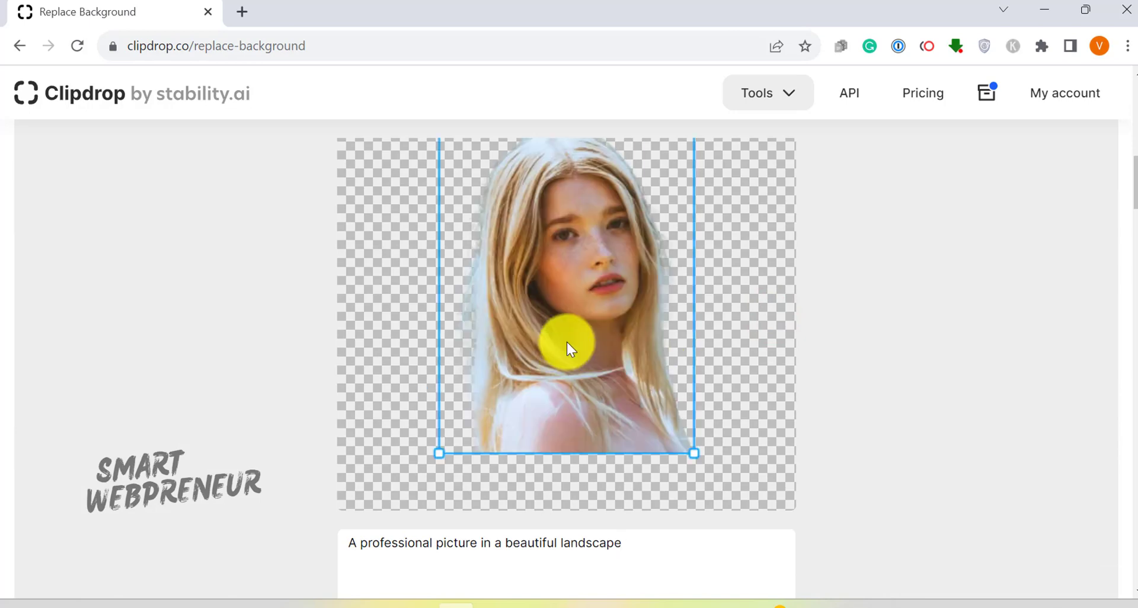
scroll(569, 348, down, 3)
click(632, 361)
key(Return)
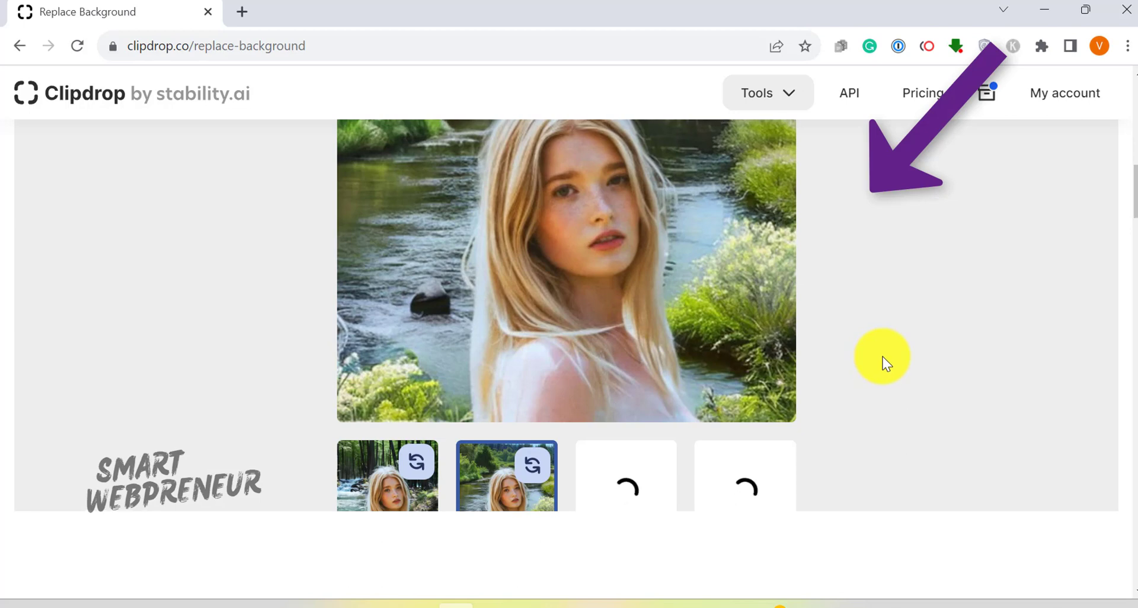
scroll(613, 365, up, 2)
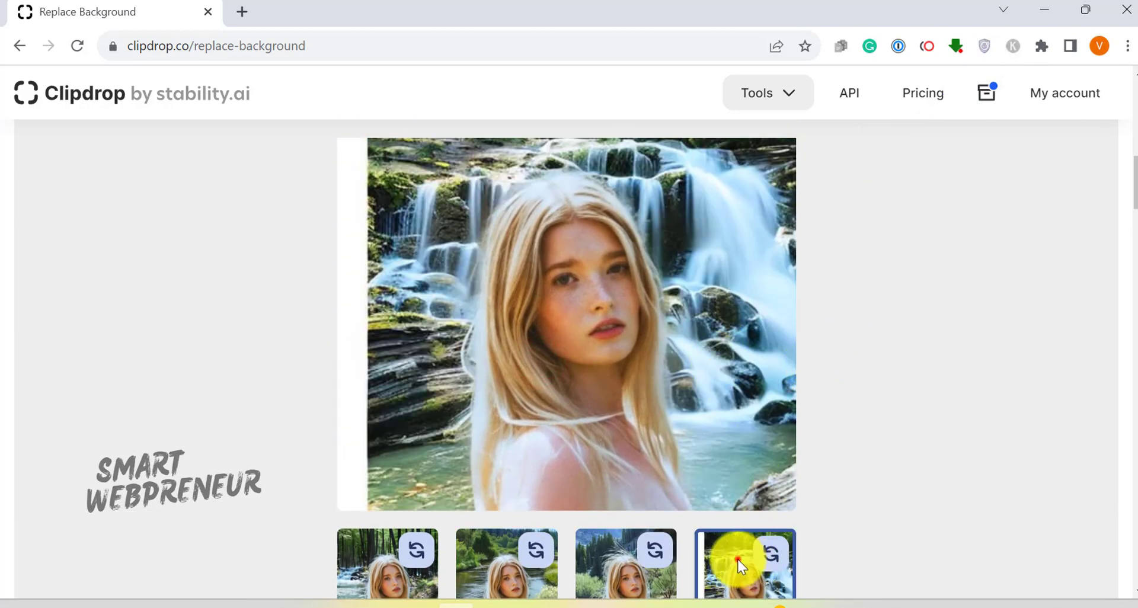
click(655, 552)
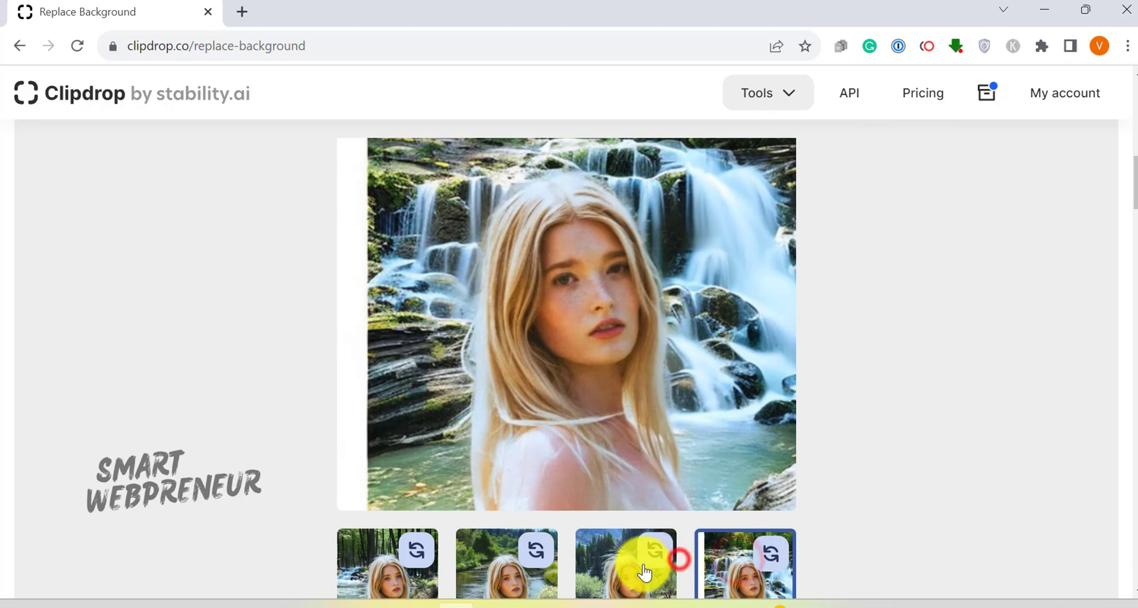
click(500, 585)
click(533, 553)
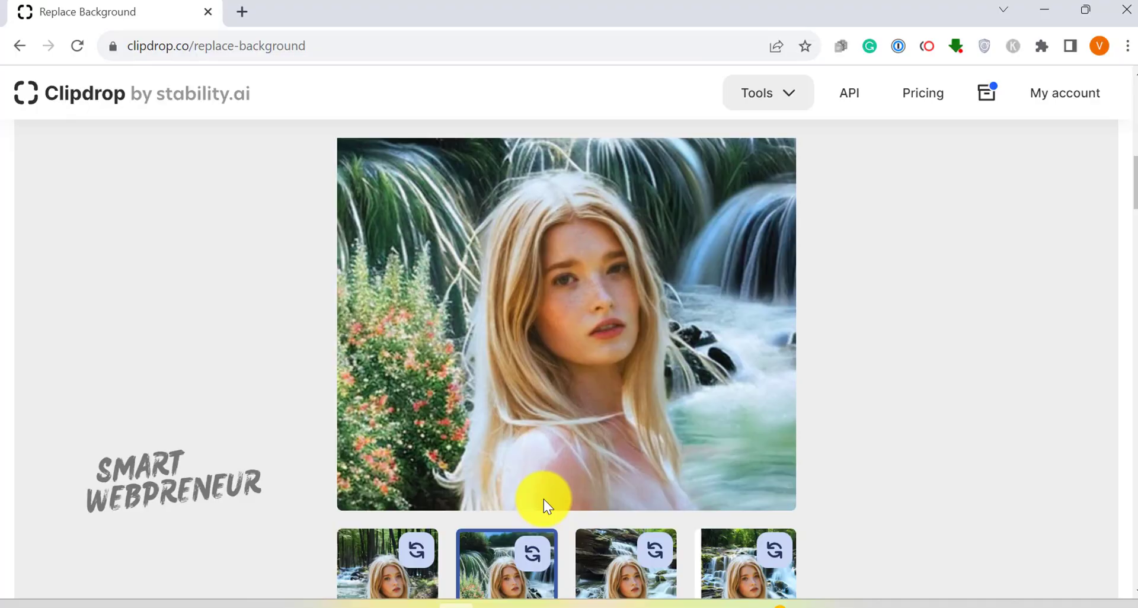
click(767, 94)
click(800, 439)
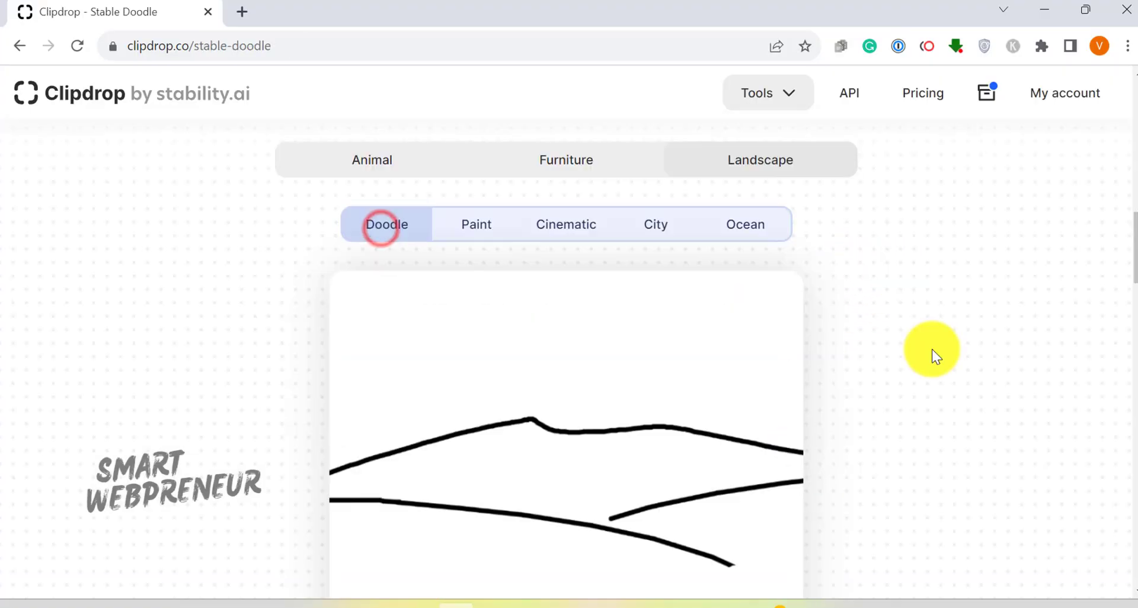
Render the landscape doodle in Paint, Cinematic, City and Ocean styles
scroll(837, 351, down, 3)
scroll(632, 300, up, 2)
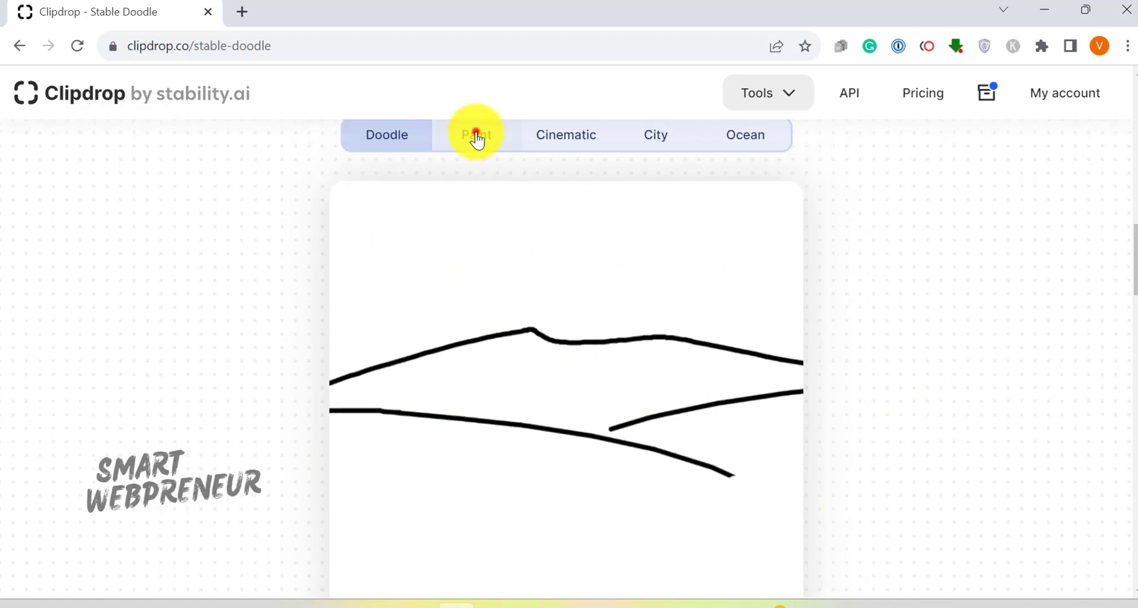
click(477, 140)
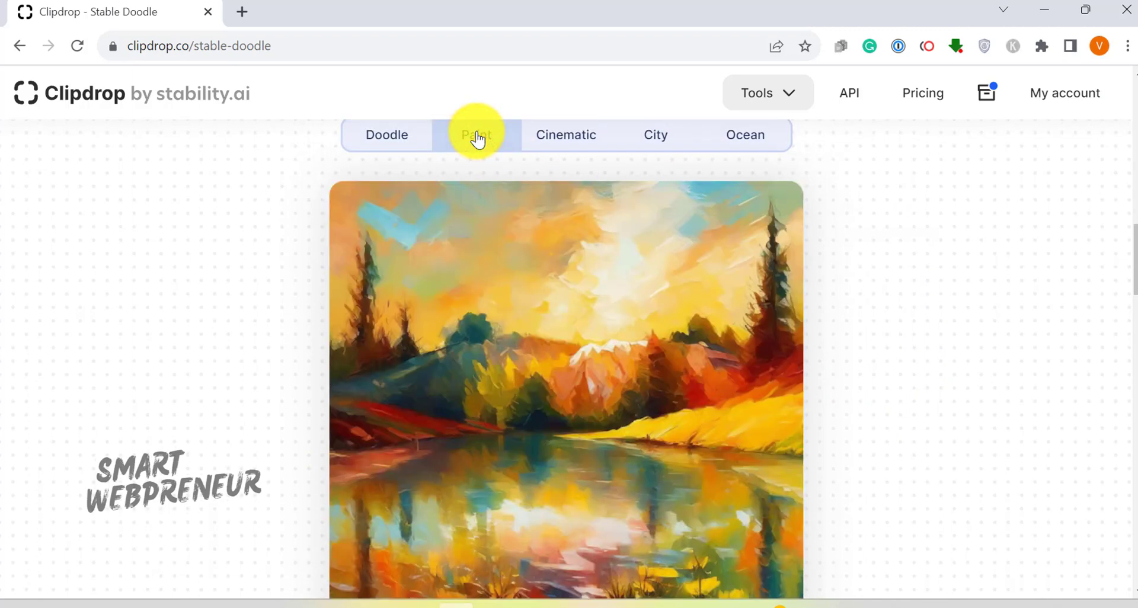
click(592, 140)
click(635, 135)
click(769, 137)
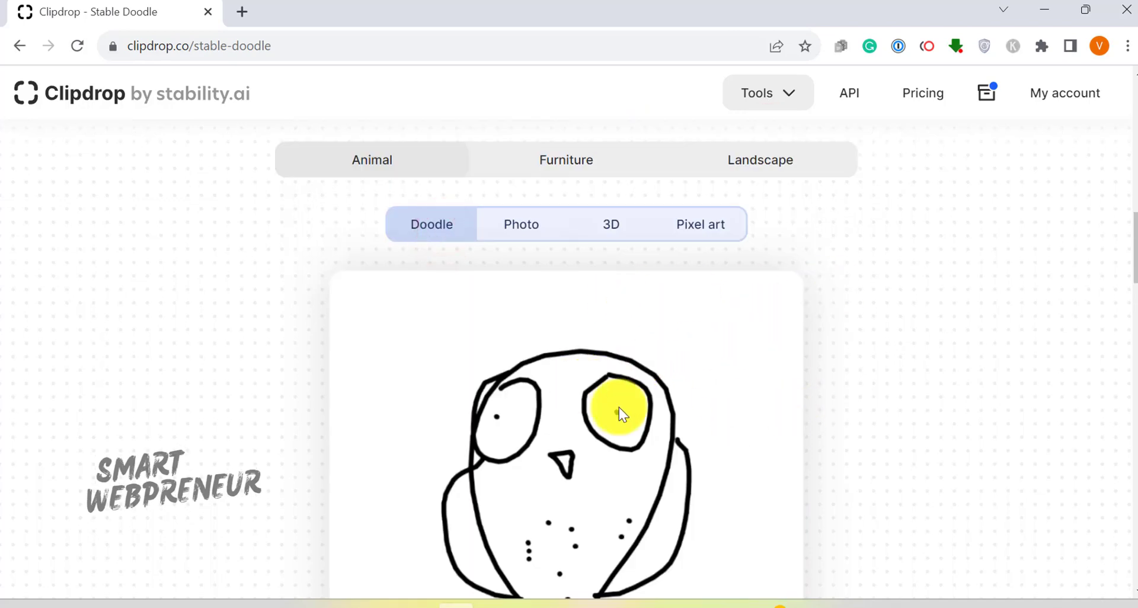
Render the owl doodle as Photo, 3D and Pixel art
scroll(755, 287, down, 2)
click(536, 144)
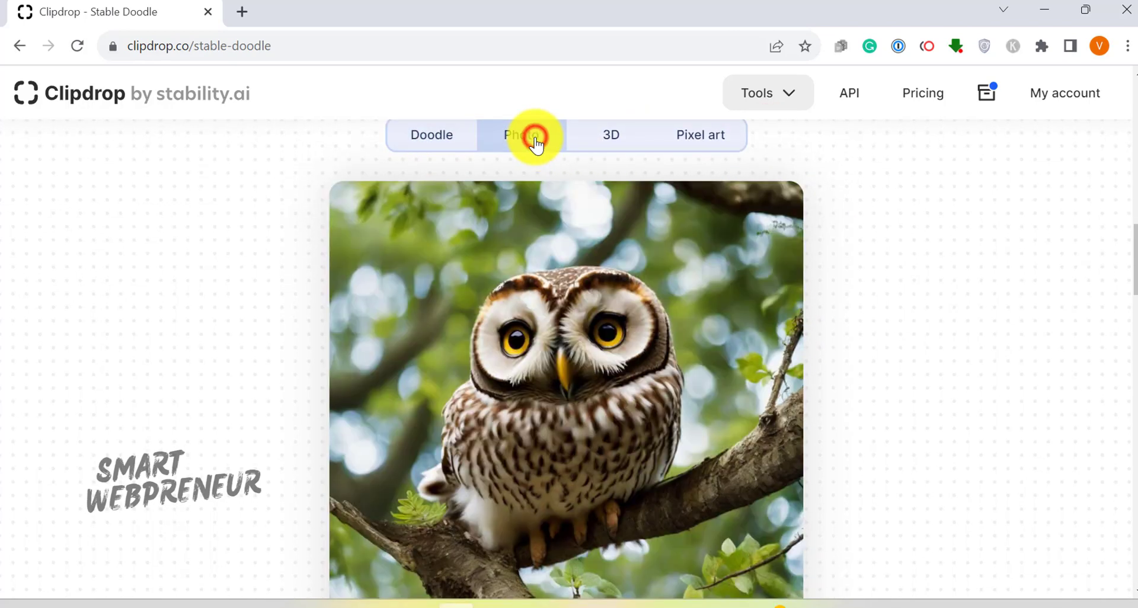
click(596, 142)
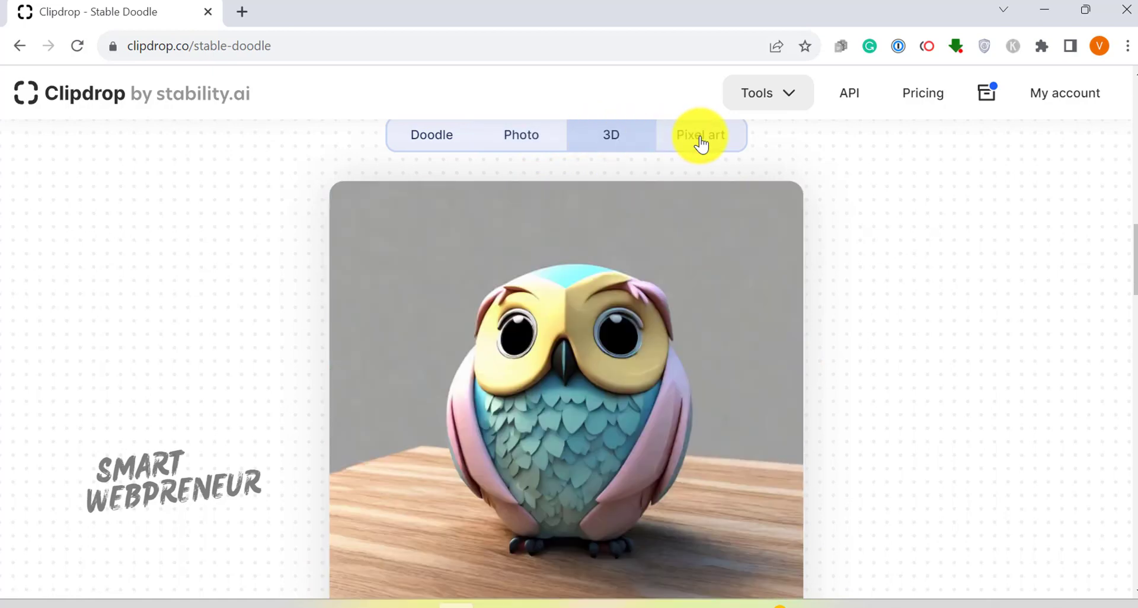
click(699, 140)
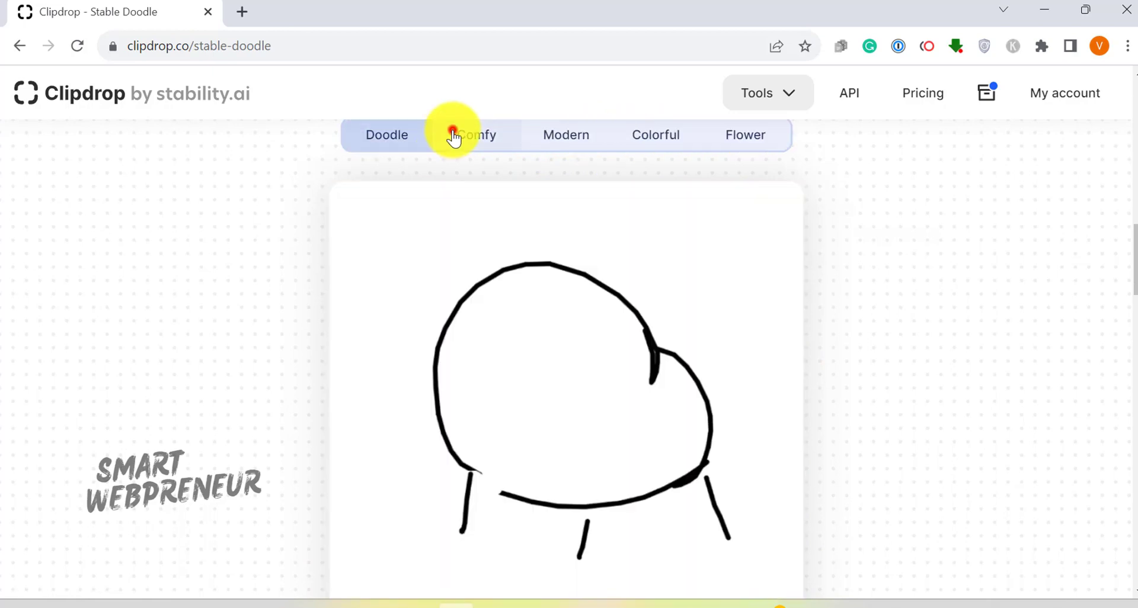
Render the chair doodle in Comfy, Modern, Colorful and Flower styles
click(454, 137)
click(572, 140)
click(648, 132)
click(747, 135)
click(764, 93)
Remove the lettering from the building-wall example in Text Remover and compare before and after
click(806, 469)
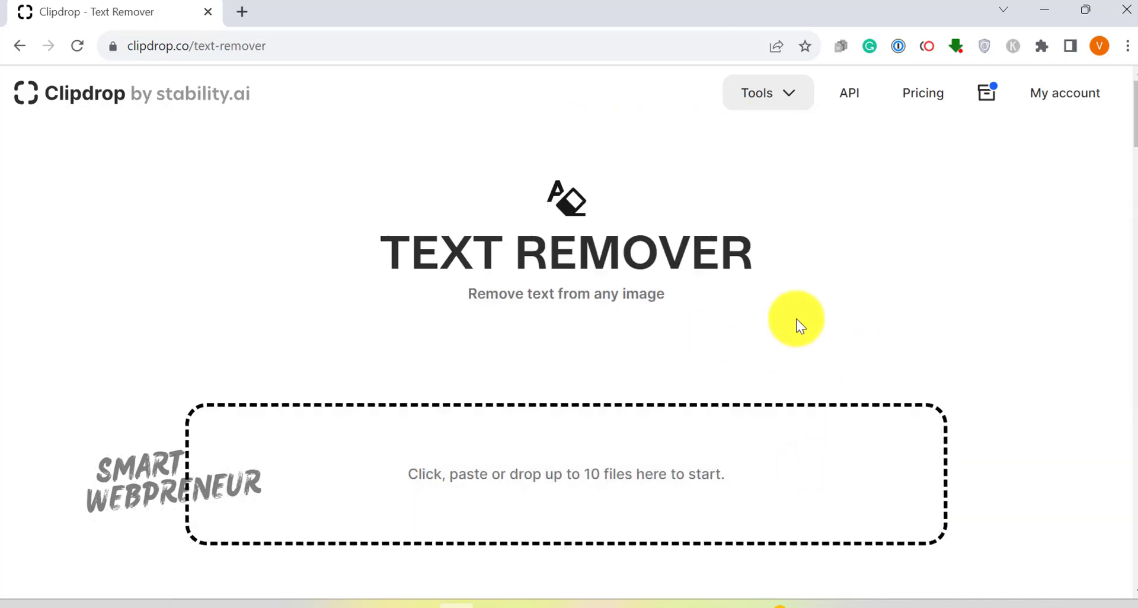
scroll(709, 419, down, 2)
click(751, 371)
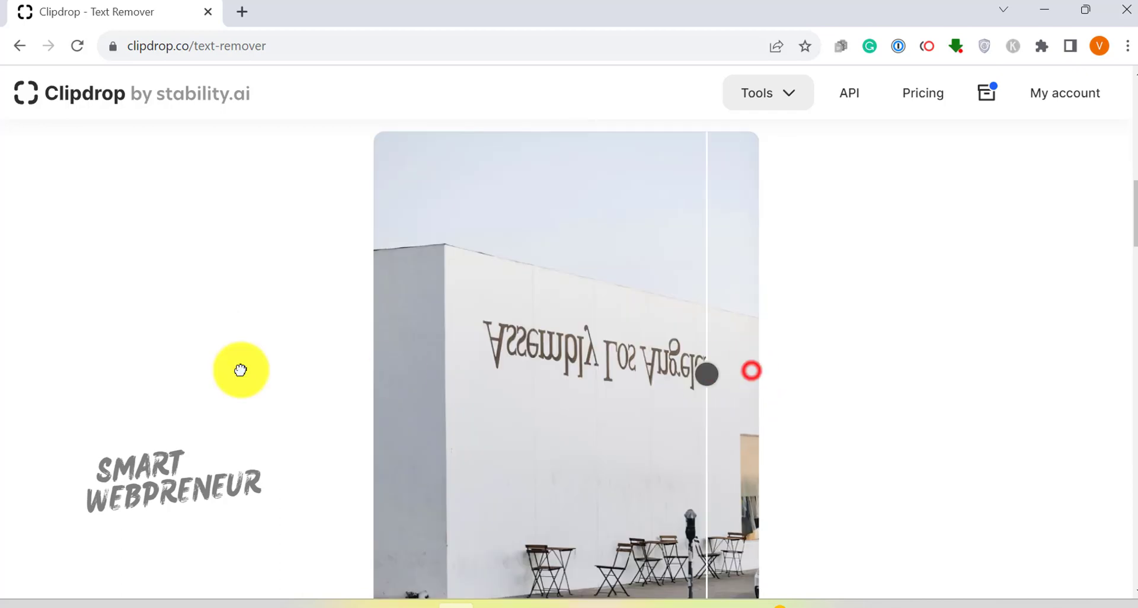
drag(240, 370, 293, 396)
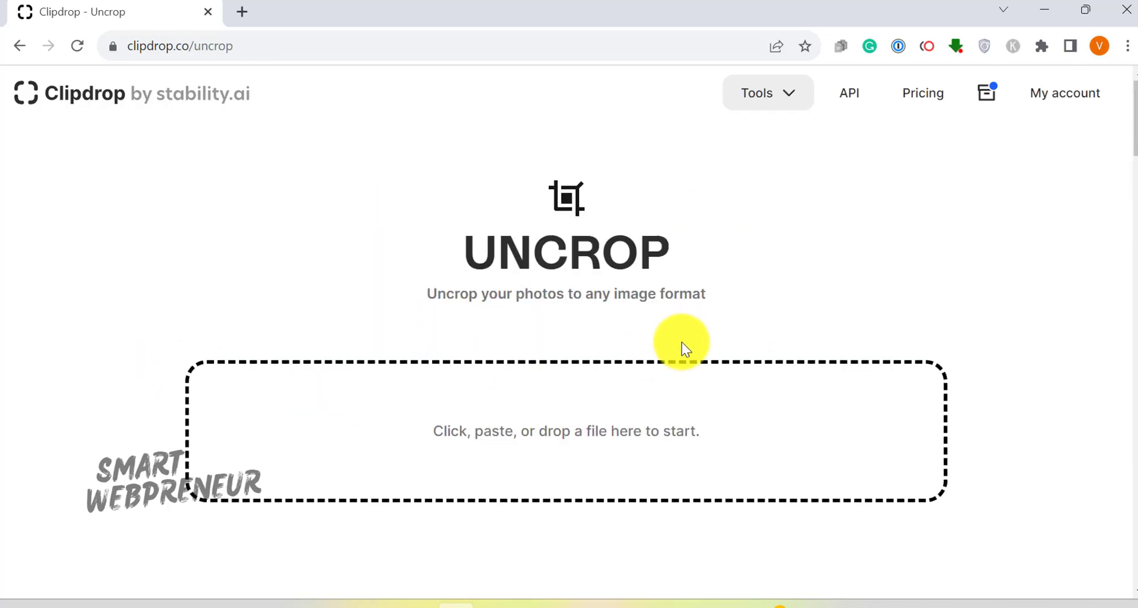
scroll(680, 342, down, 2)
scroll(593, 346, down, 1)
Uncrop 'beautiful sunrise in a countryside (3).jpeg' to 1024×576
click(679, 355)
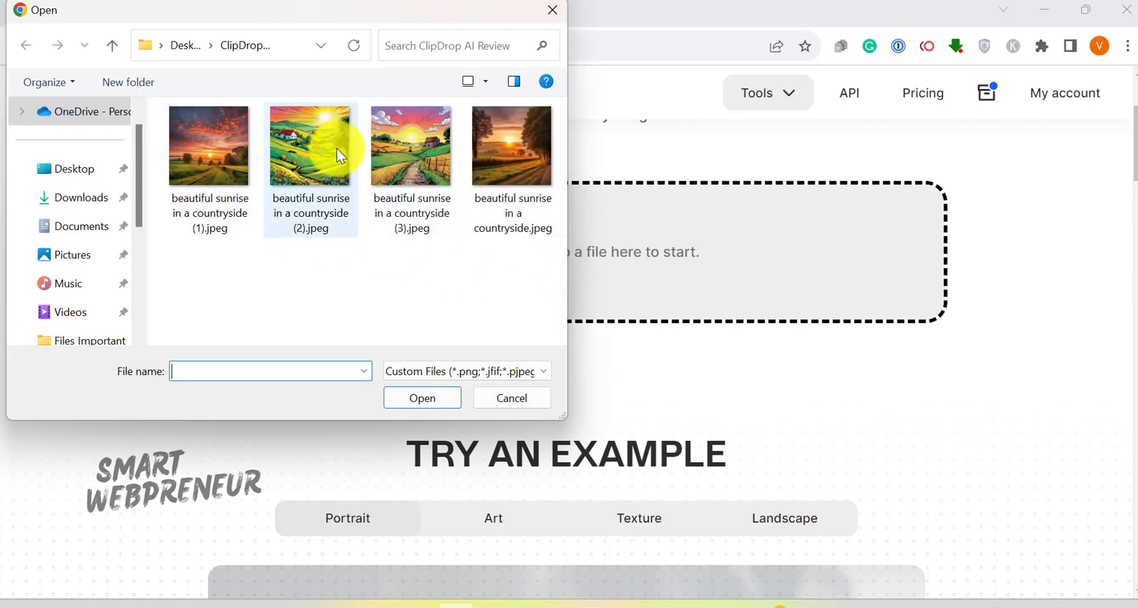
click(391, 147)
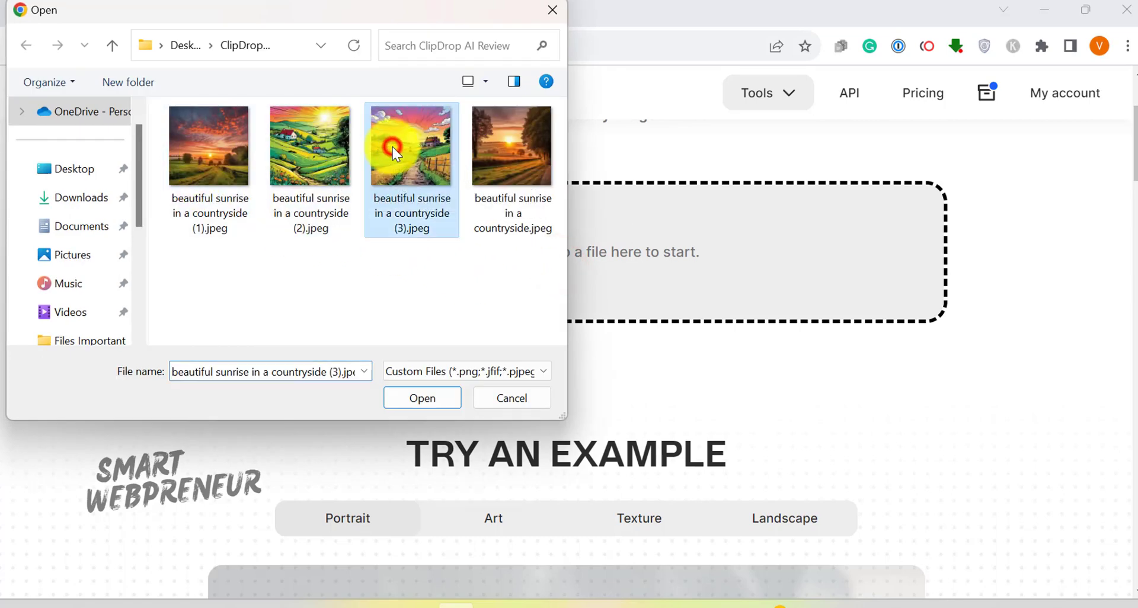
click(428, 398)
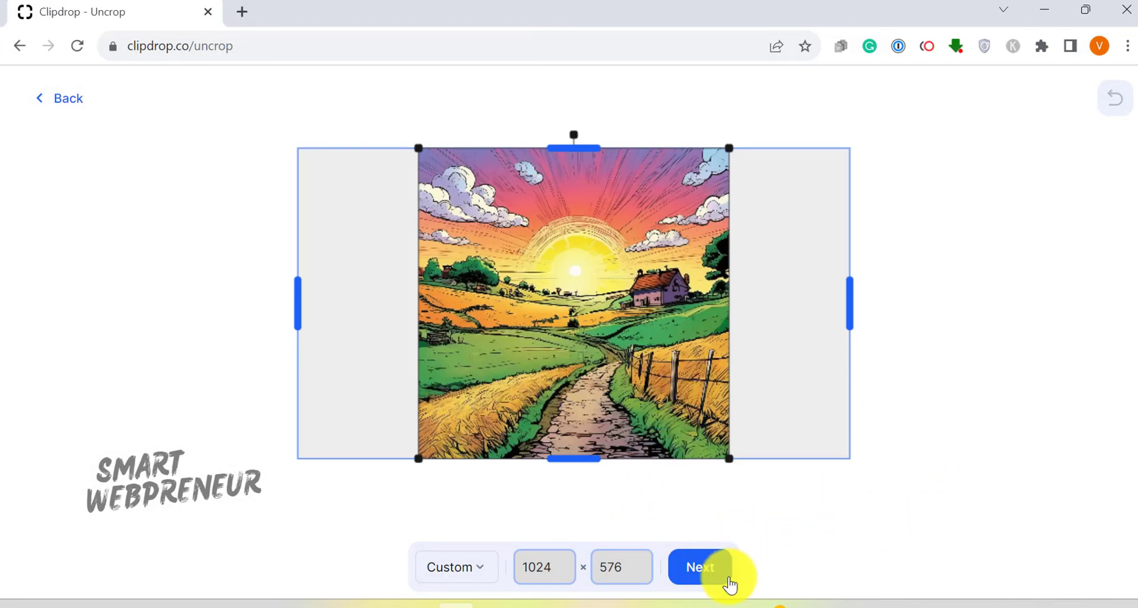
click(709, 567)
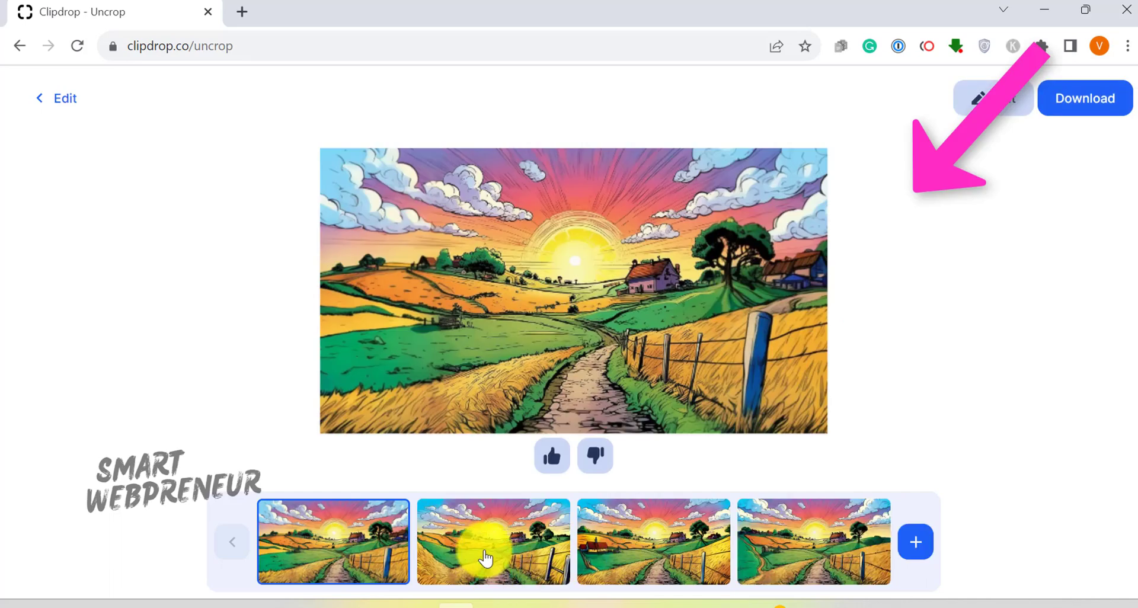
Compare the second, third and fourth uncropped variants, then return to the Uncrop start page
click(484, 551)
click(624, 549)
click(777, 556)
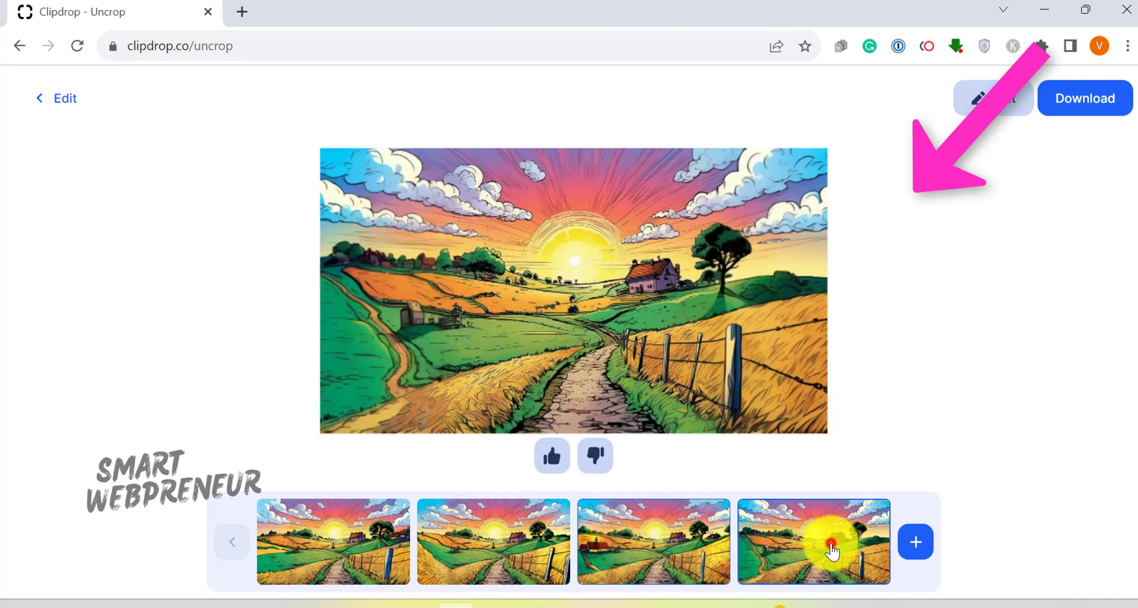
click(665, 559)
click(57, 98)
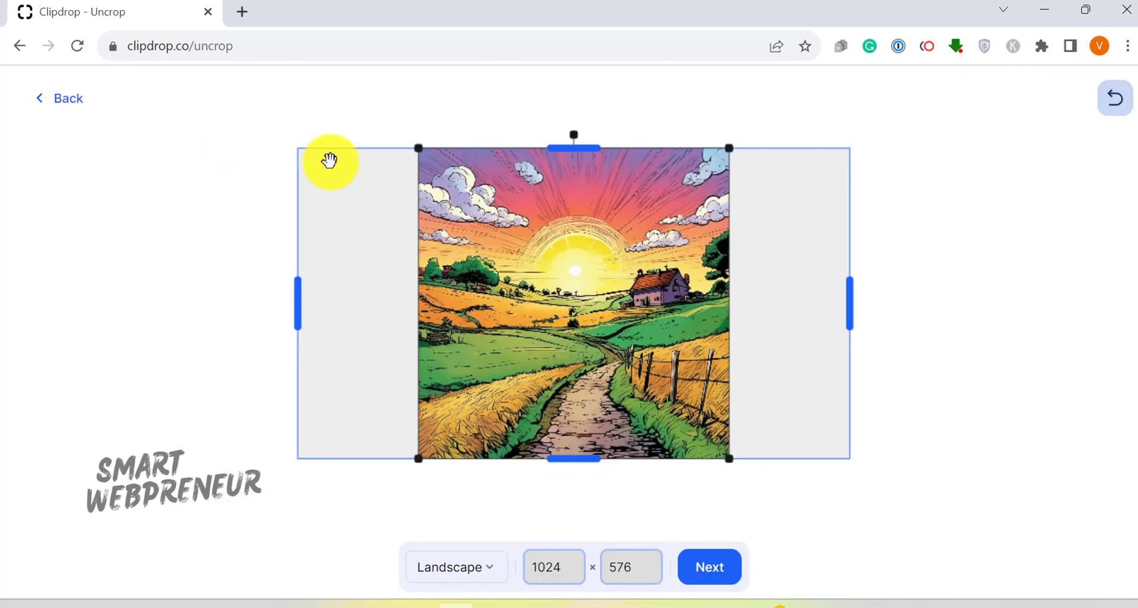
click(66, 108)
Open the ClipDrop APIs page and scroll to its free API key offer and demos
click(850, 92)
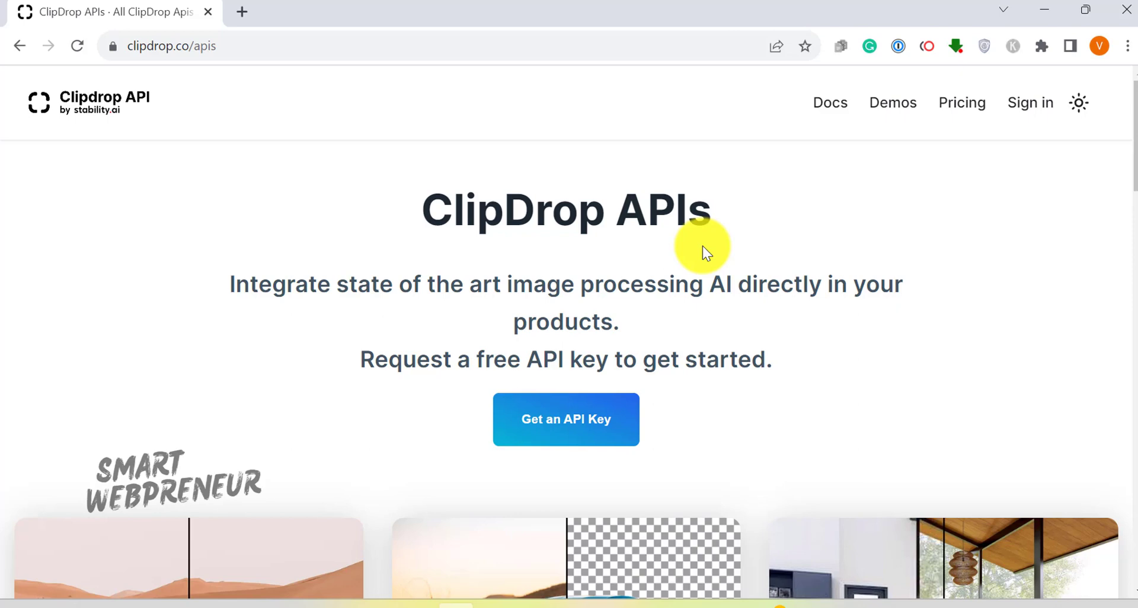
scroll(629, 300, down, 1)
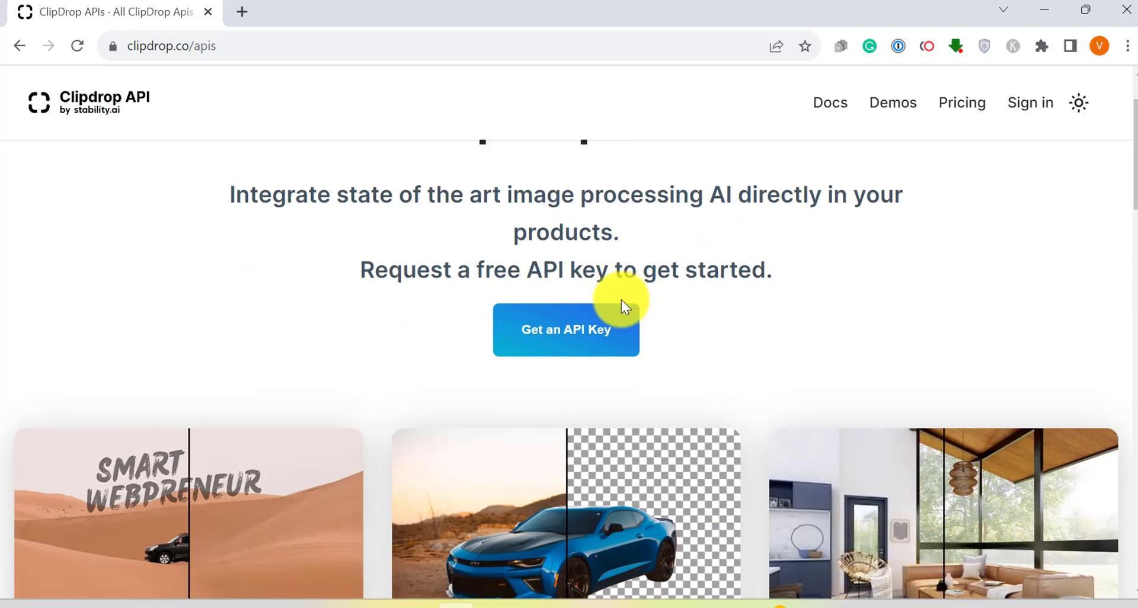